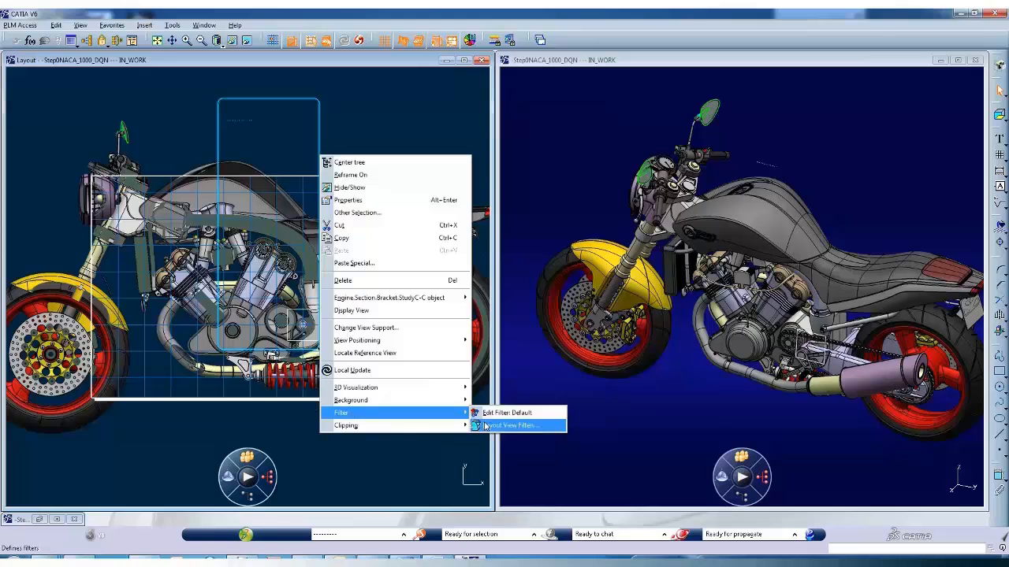
Apply the Filter.Bracket.Study filter to the Engine.Section.Bracket.StudyC-C layout view
left_click(504, 425)
left_click(495, 324)
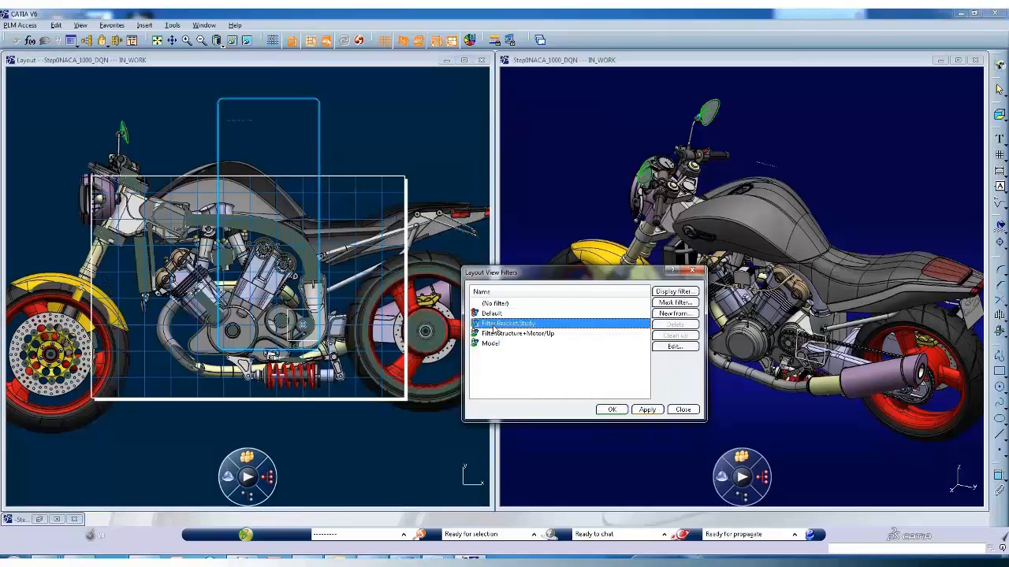
left_click(611, 410)
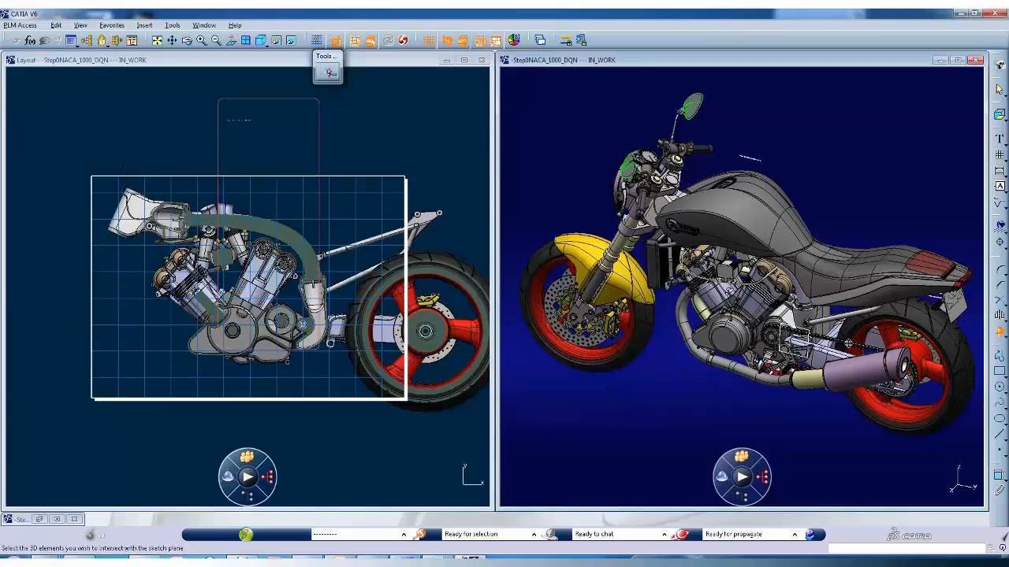
Intersect the sprocket shaft and the rear cylinder's mounting lug hole with the section view plane to create reference points
middle_click_drag(741, 315, 741, 241)
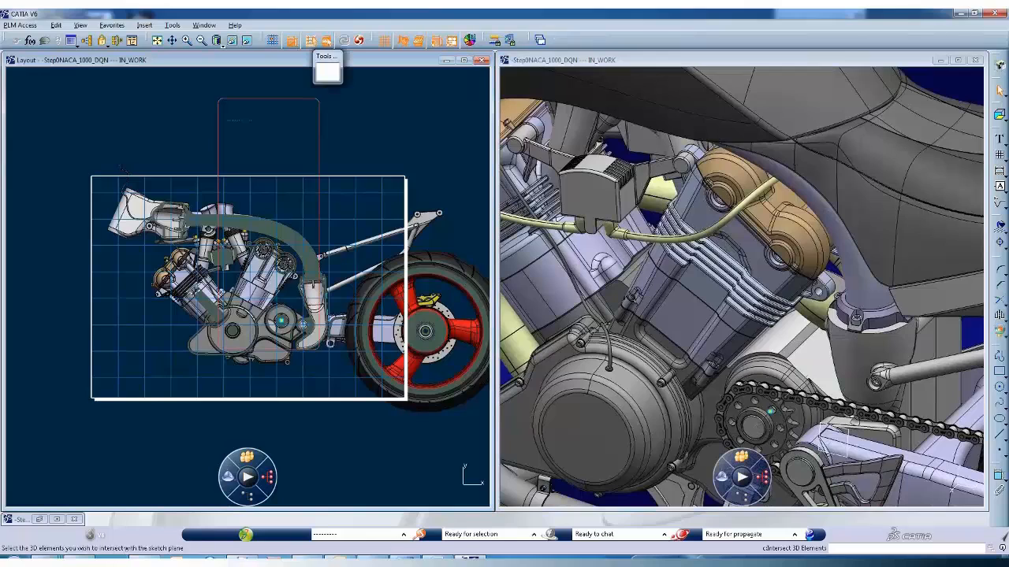
middle_click_drag(741, 241, 741, 205)
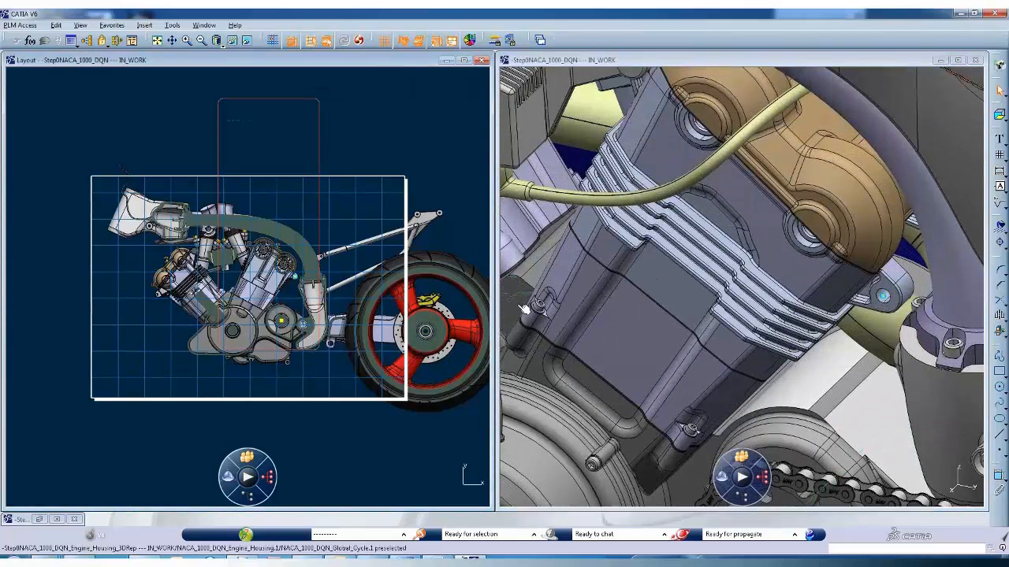
middle_click_drag(342, 274, 353, 282)
left_click(881, 291)
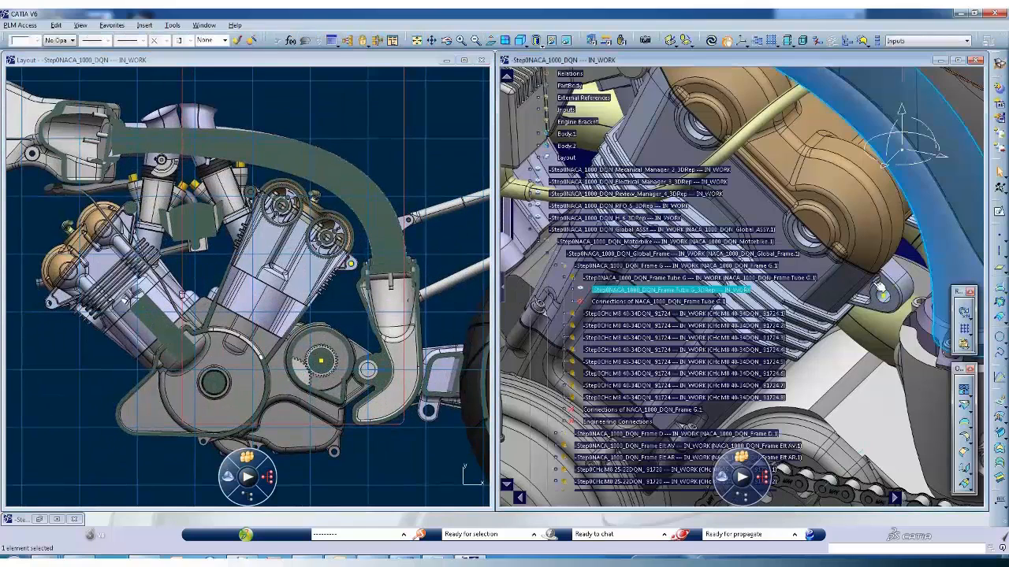
key("Escape")
left_click(443, 252)
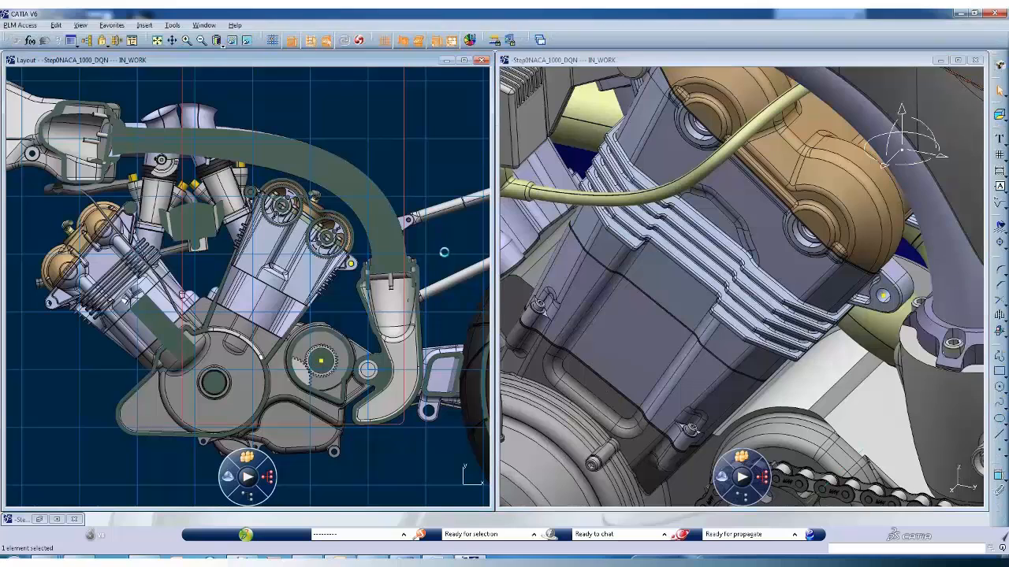
Create reference edges from the frame tube's surface in the section view, and maximize the layout window
left_click(309, 40)
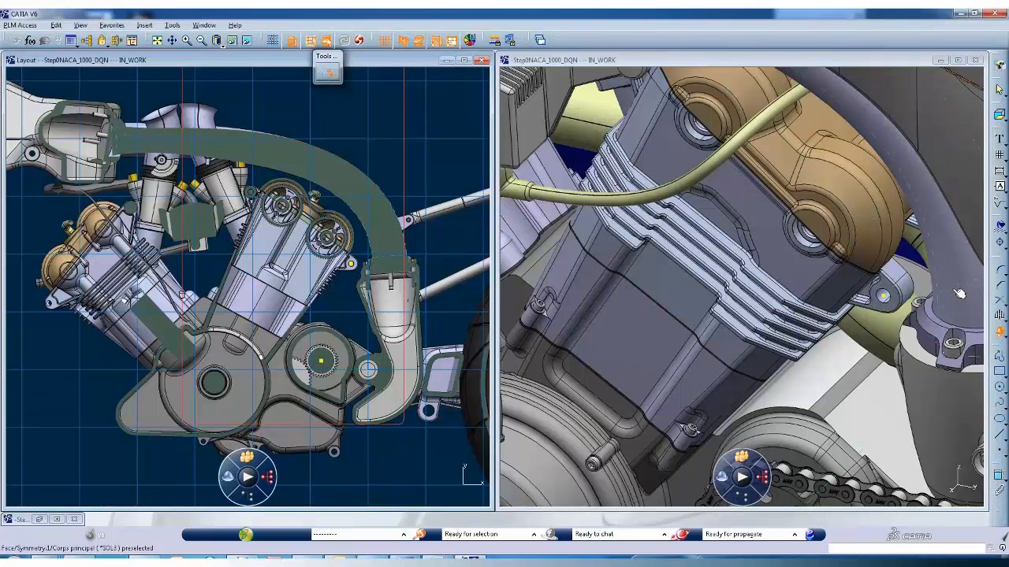
left_click(959, 294)
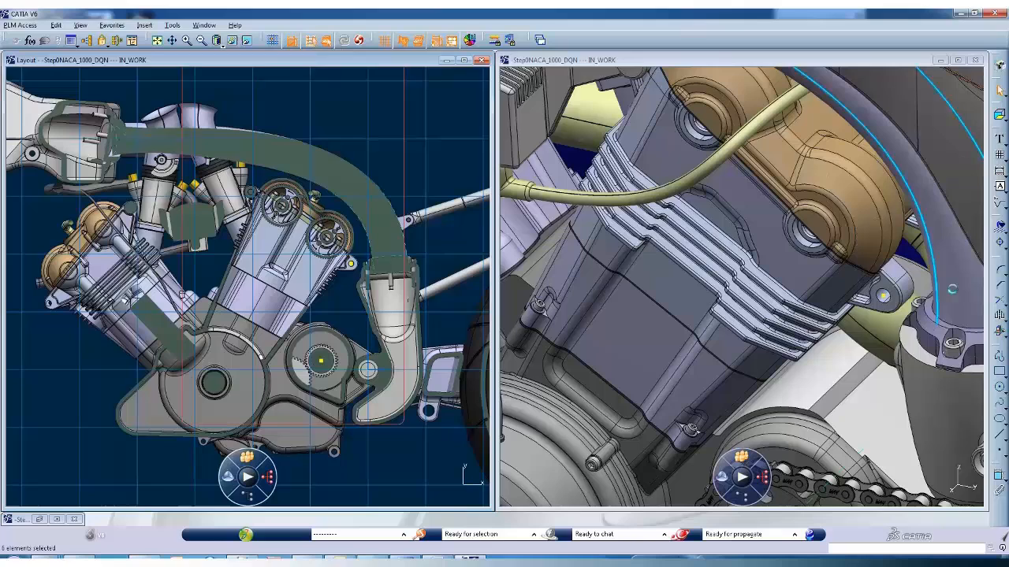
left_click(465, 61)
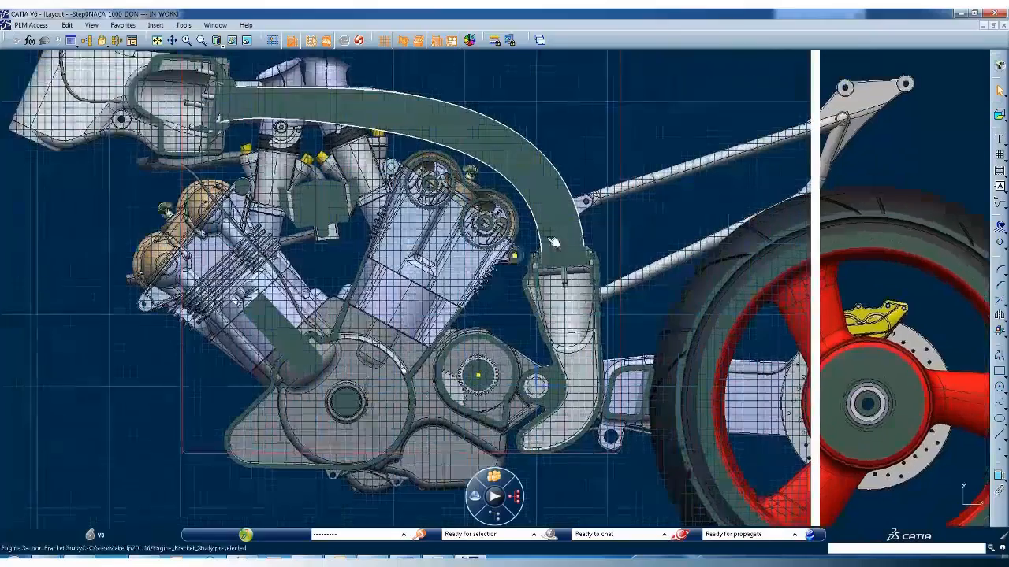
Remove the frame tube's outer edge and front inner edge curves, keeping only the inner arc beside the engine lug
left_click(457, 148, "ctrl")
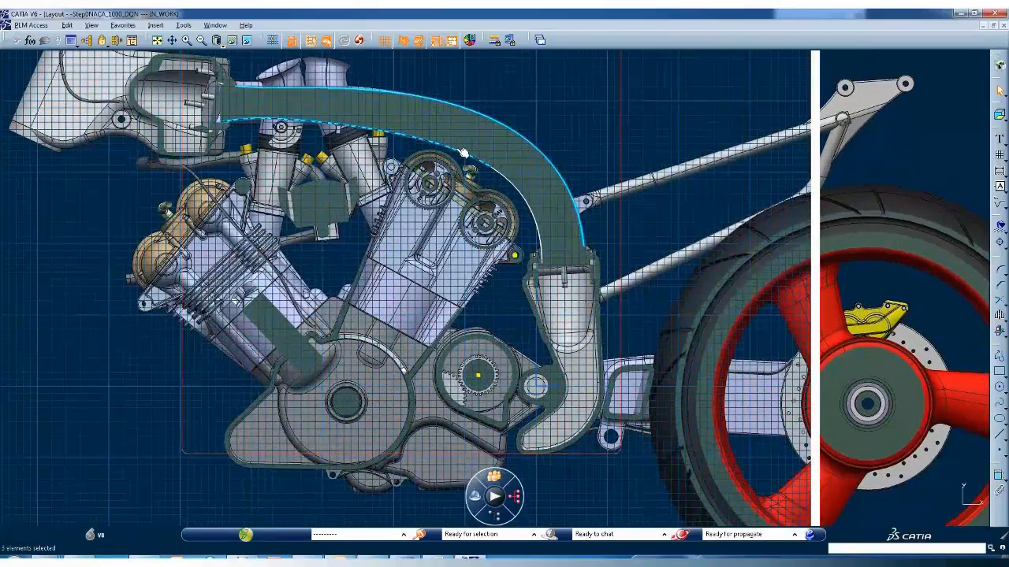
scroll(464, 153, "up", 3)
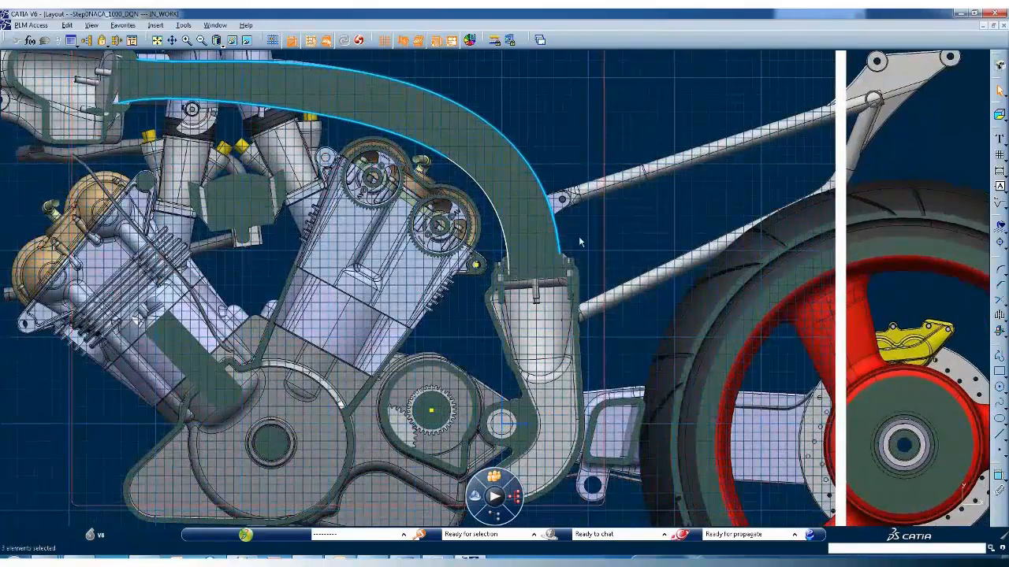
left_click(579, 242)
Sketch an open U-shaped bracket profile from the frame tube around the engine lug, with two slanted lines joined by a tangent arc
scroll(549, 294, "up", 5)
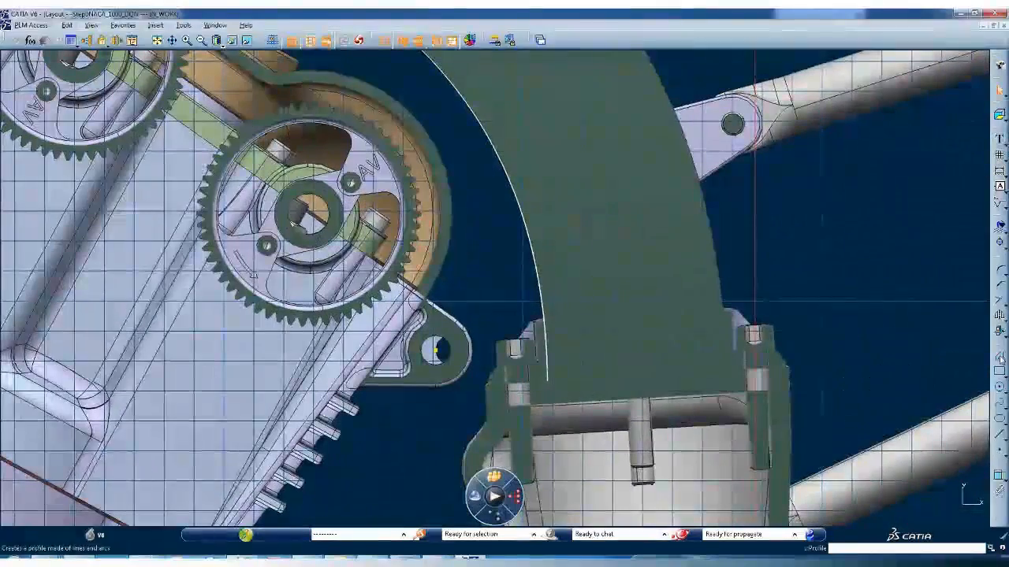
left_click(1000, 356)
left_click(515, 165)
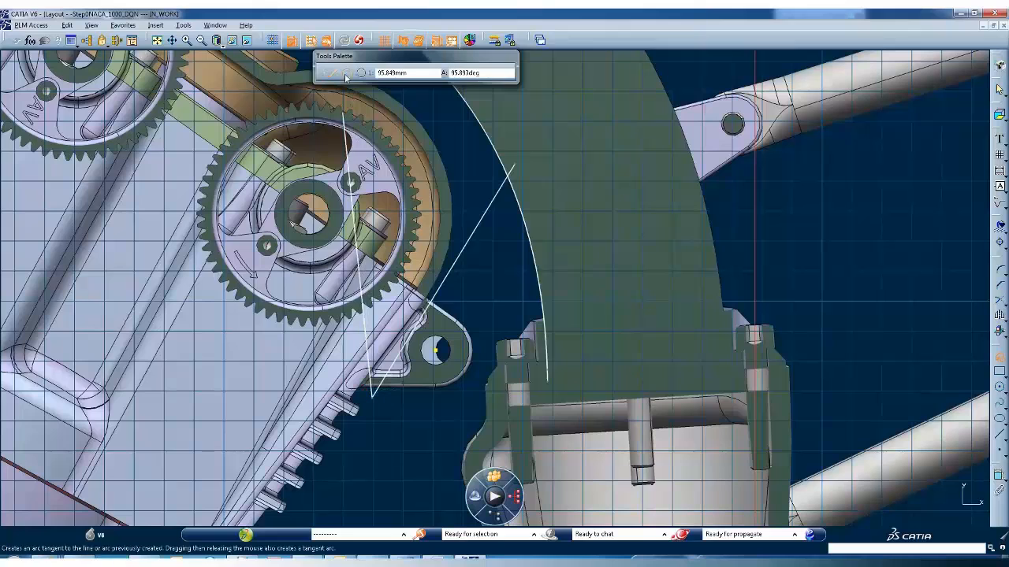
left_click_drag(368, 398, 435, 426)
left_click(430, 437)
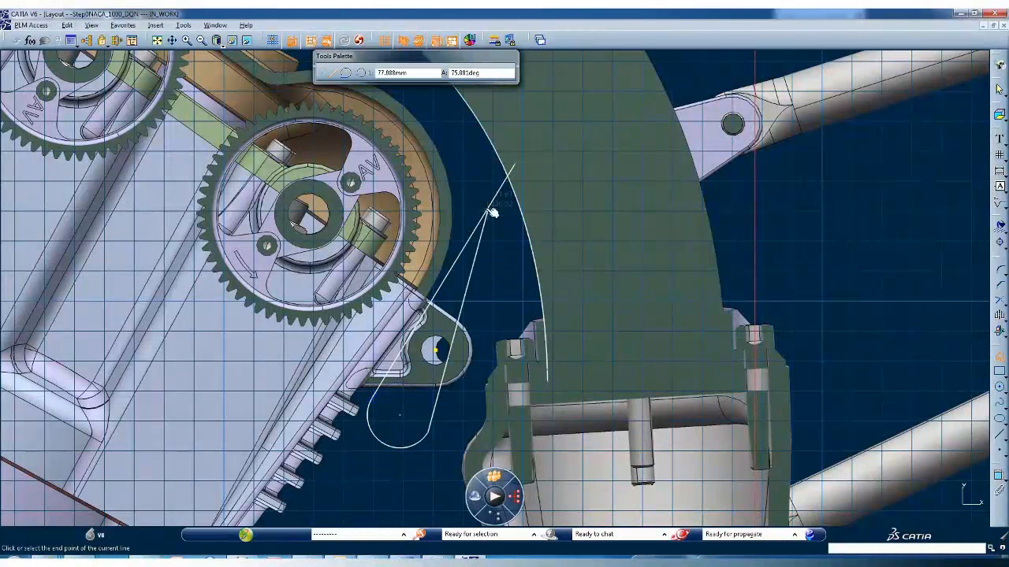
left_click(539, 234)
left_click(550, 242)
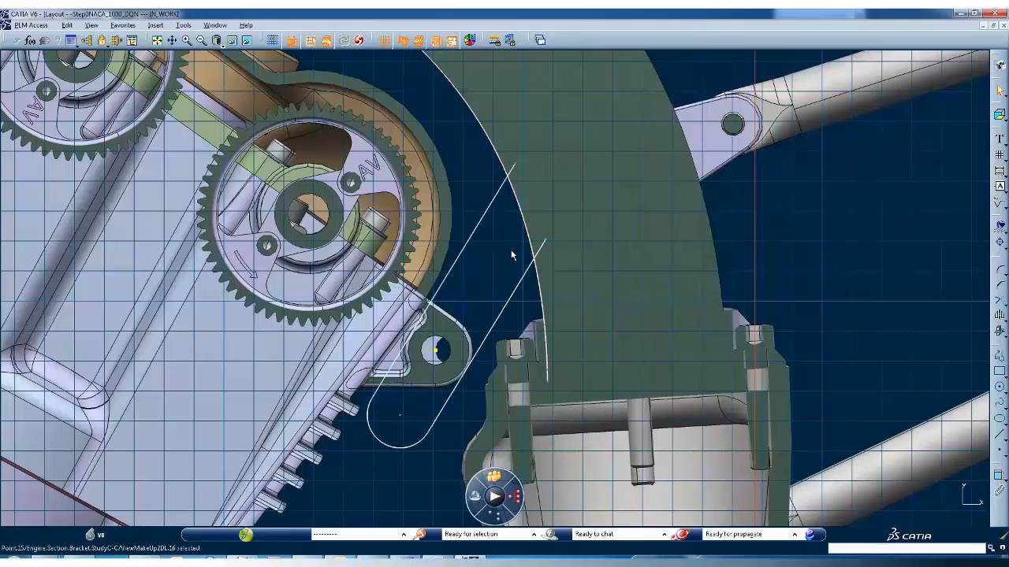
left_click(511, 254)
Trim the excess frame tube arc and the overshooting line ends to close the bracket profile
left_click(1000, 302)
left_click(520, 208)
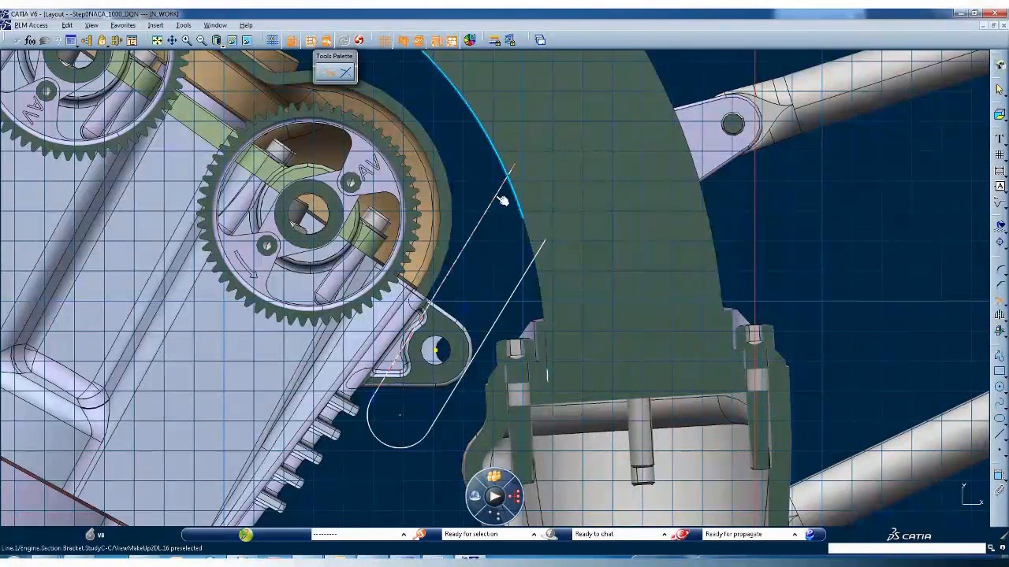
left_click(501, 200)
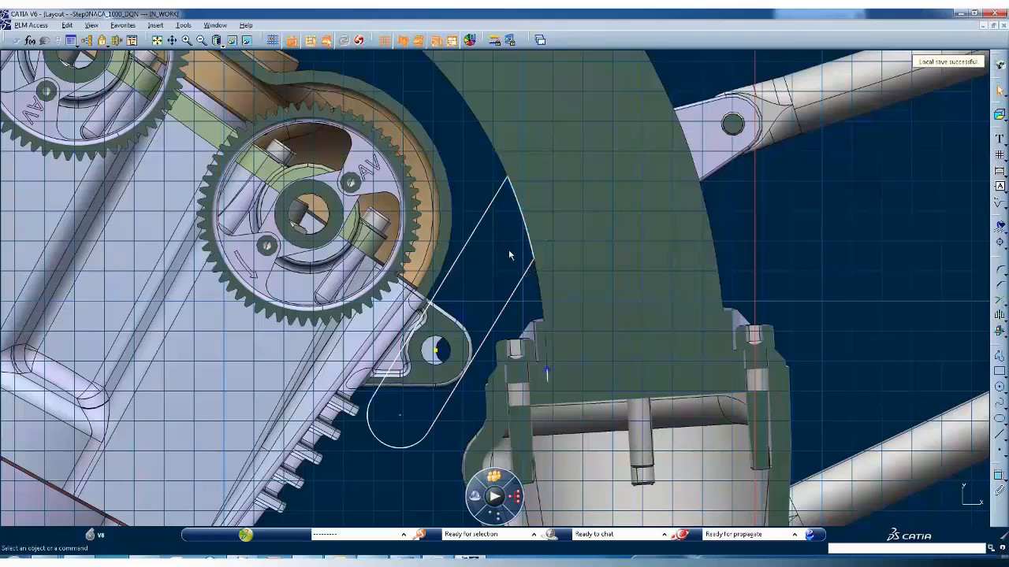
Select the entire closed bracket profile and set its line color to green
right_click(493, 200)
left_click(544, 336)
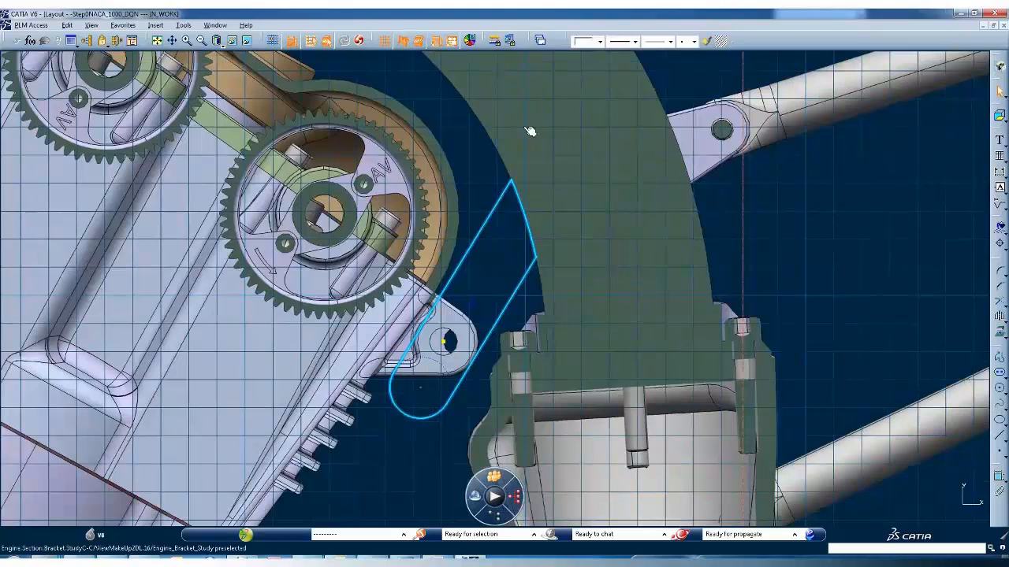
left_click(600, 41)
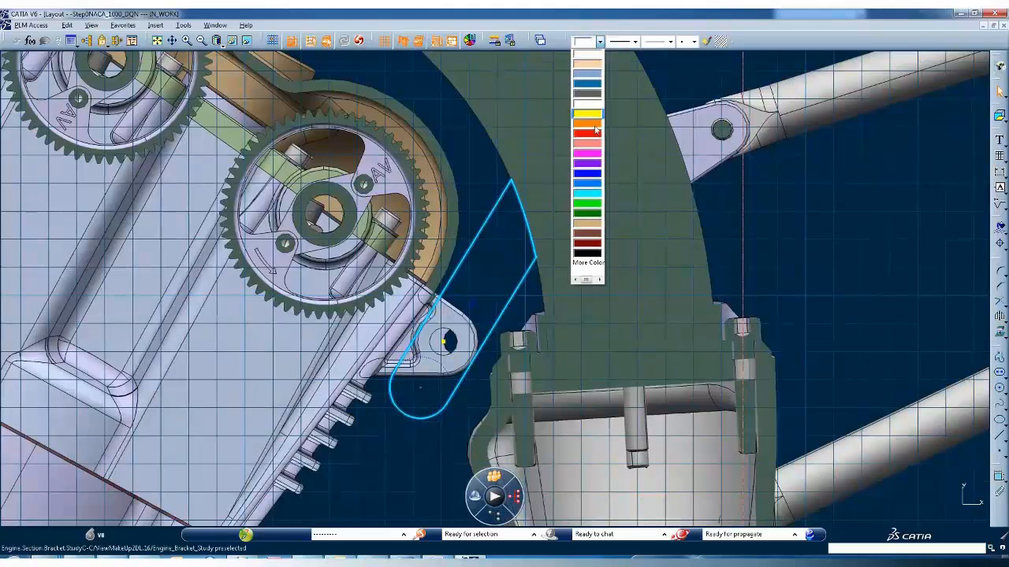
left_click(597, 204)
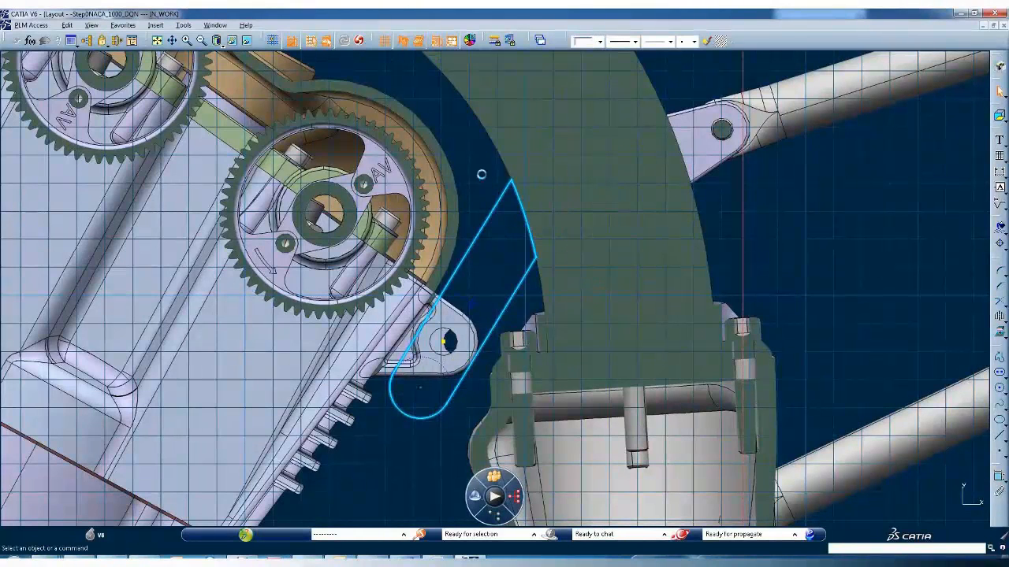
left_click(481, 174)
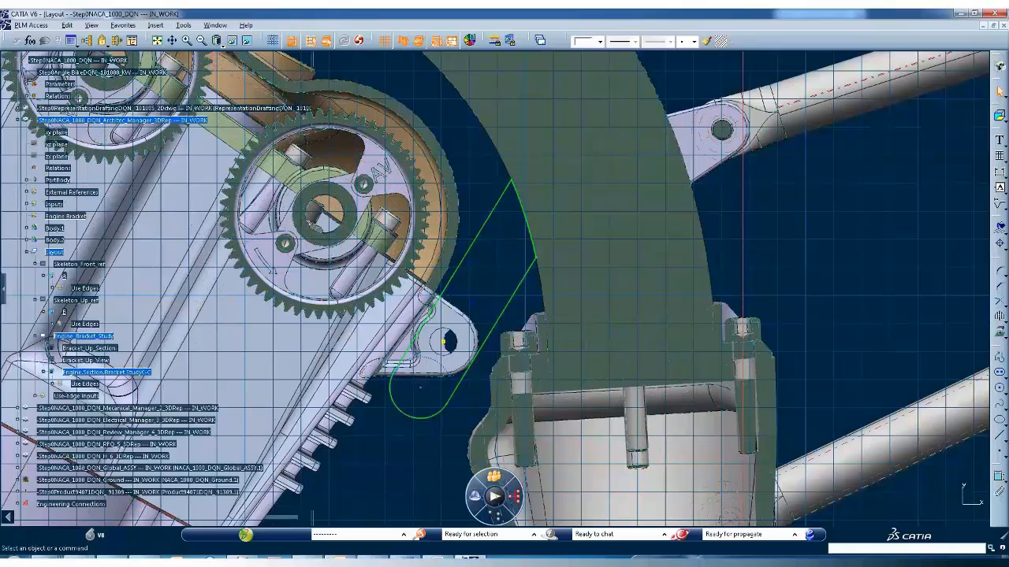
Import 3Cyl_WithBracket_V02.dxf into the layout and copy its Main View into the Engine_Bracket_Study sheet
left_click(80, 560)
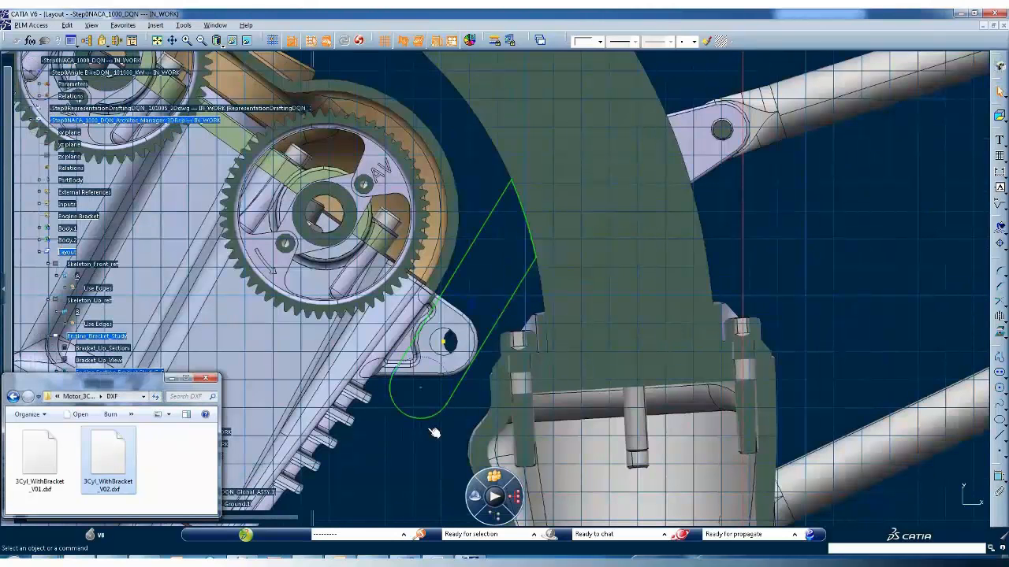
left_click(174, 379)
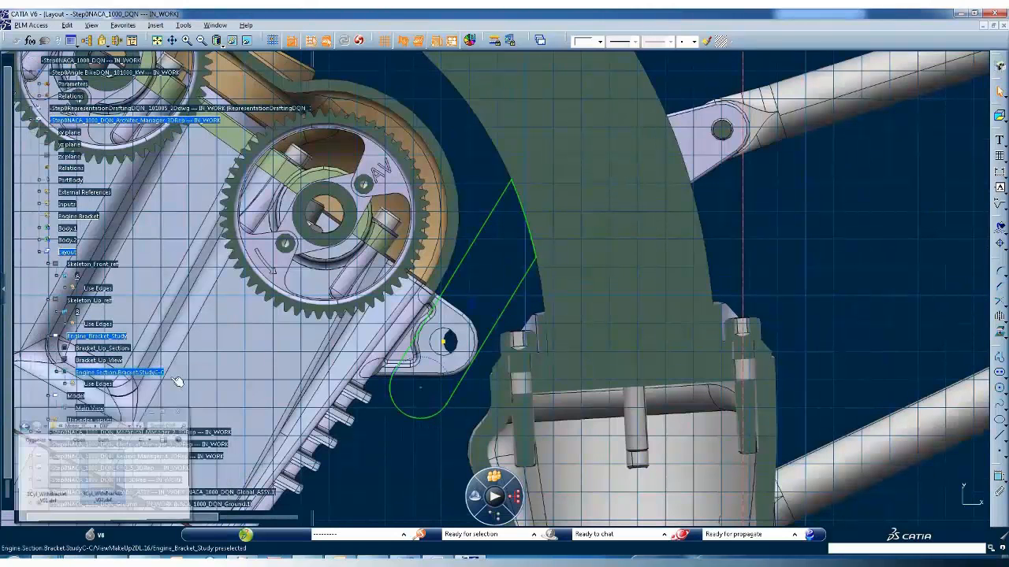
right_click(93, 409)
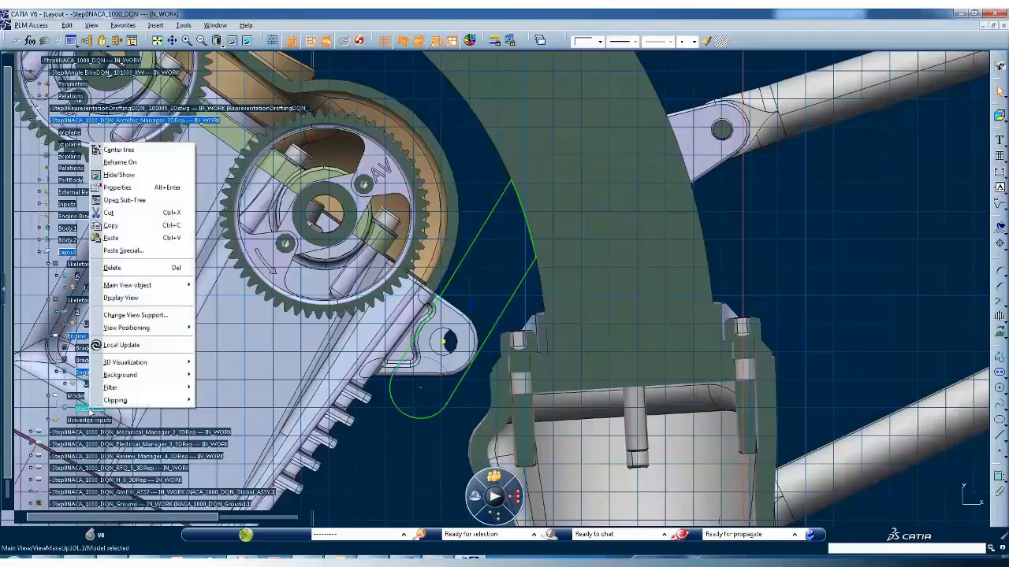
left_click(124, 226)
right_click(101, 334)
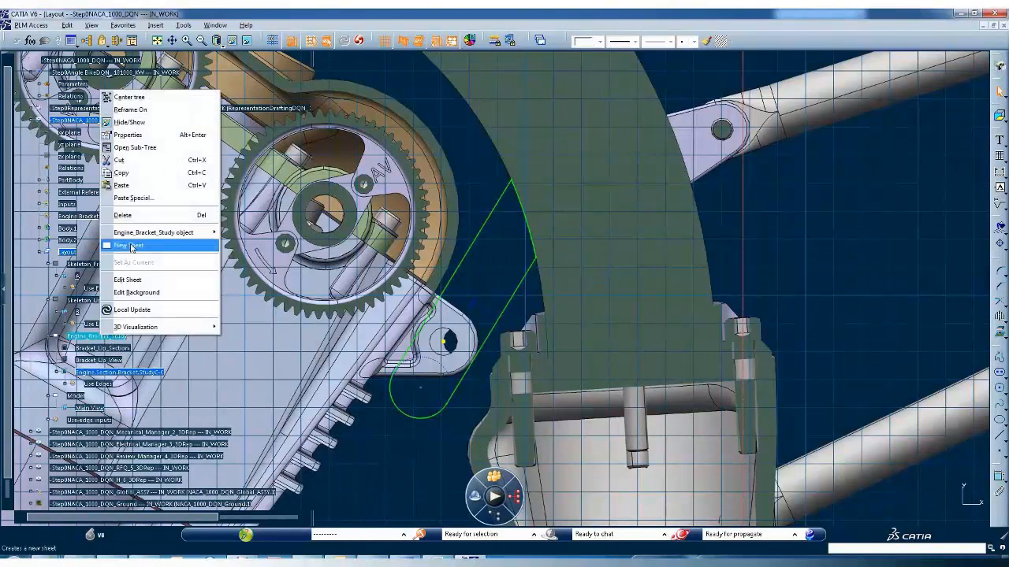
left_click(122, 185)
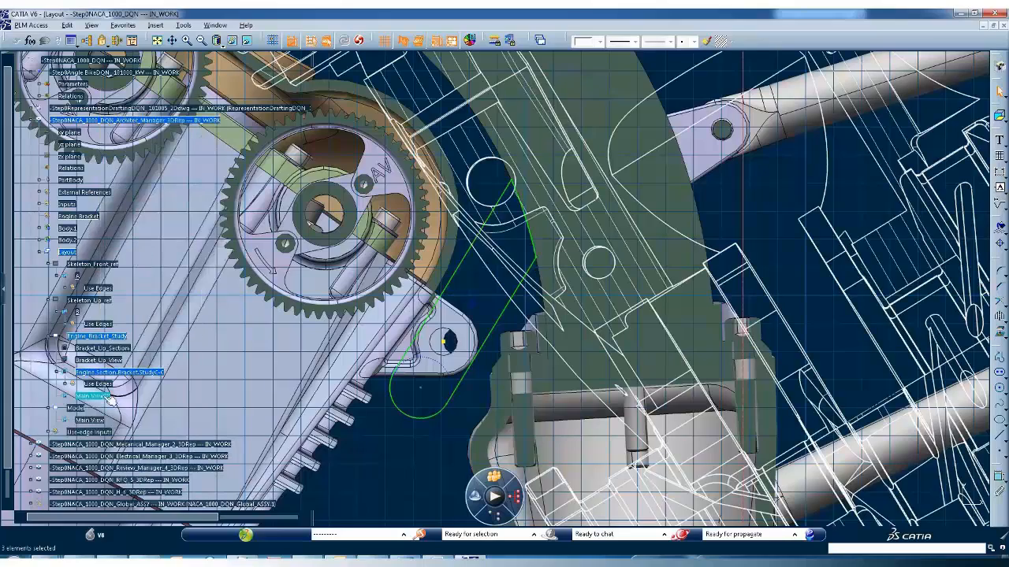
Rename the pasted Main View in the Engine_Bracket_Study sheet as Engine.3Cylinders
right_click(111, 400)
left_click(126, 174)
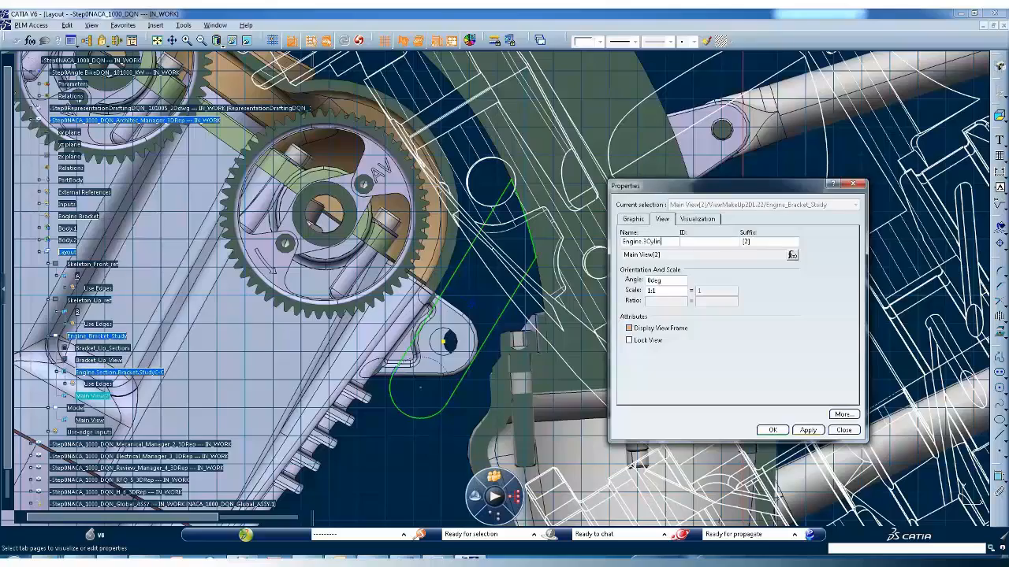
left_click(629, 327)
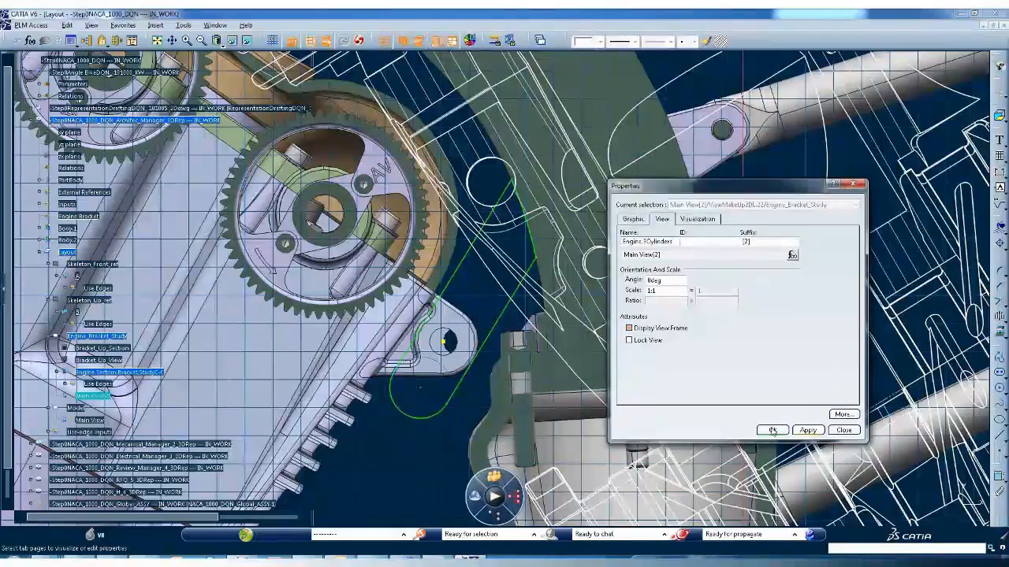
left_click(772, 429)
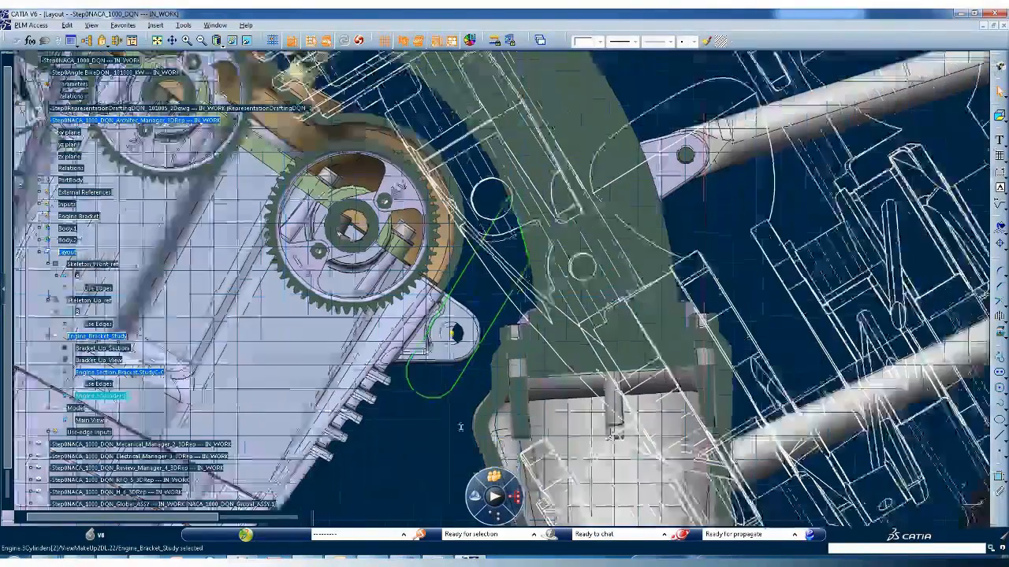
Align the Engine.3Cylinders view using elements, matching its output shaft circle to the sprocket's center point
middle_click_drag(461, 427, 504, 332, "ctrl")
middle_click_drag(504, 332, 486, 271, "ctrl")
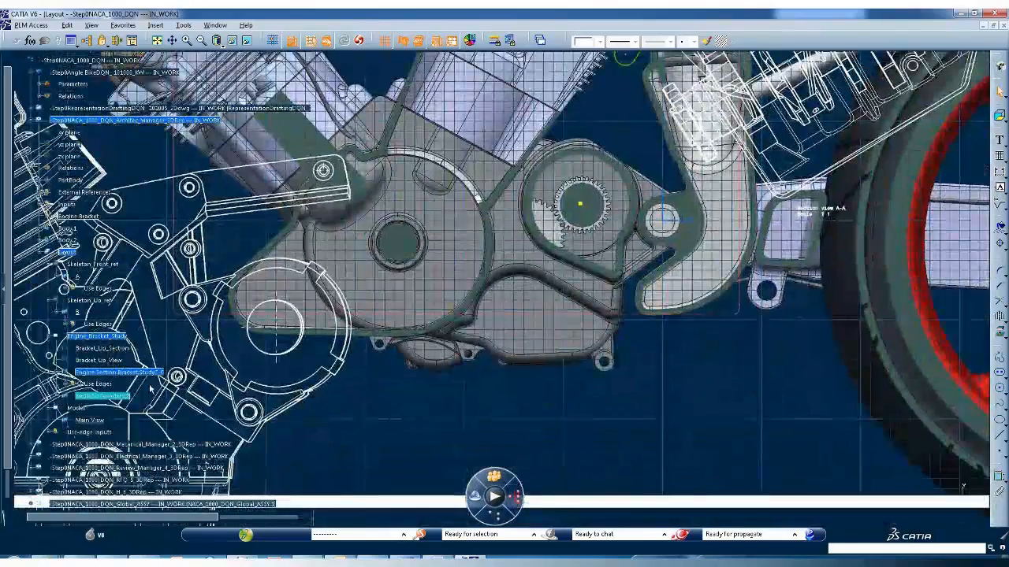
right_click(124, 131)
mouse_move(175, 316)
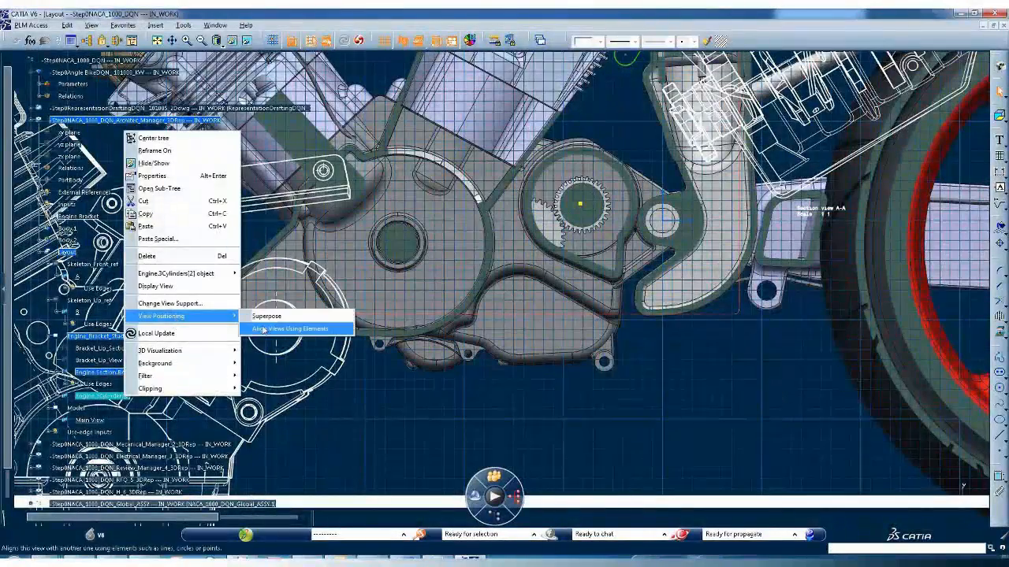
left_click(264, 330)
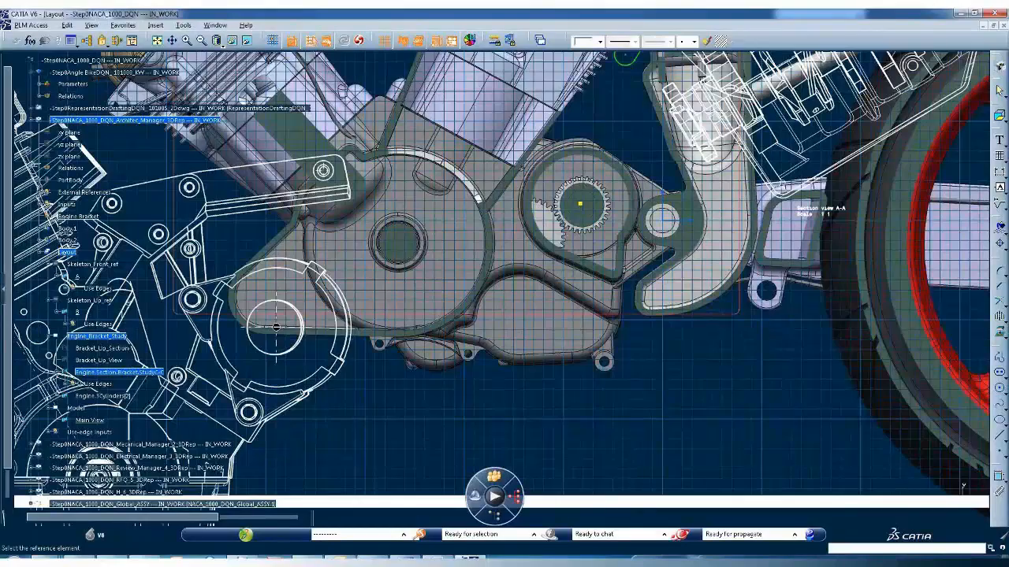
left_click(578, 205)
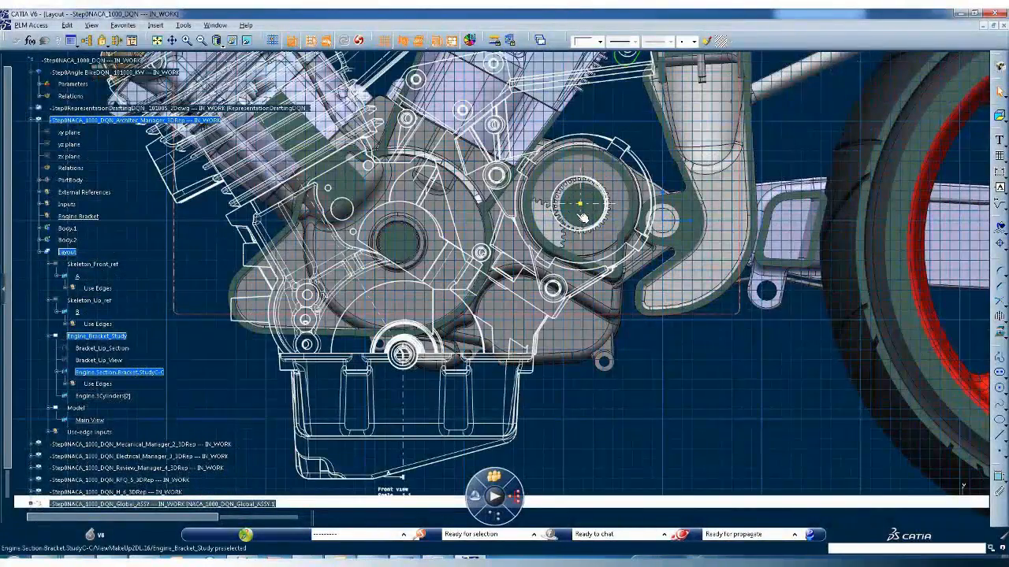
Hide the specification tree and examine the three-cylinder engine's mounting hole against the green bracket profile
key("F3")
scroll(569, 213, "down", 2)
mouse_move(569, 209)
middle_mouse_down()
mouse_move(516, 304)
mouse_move(488, 382)
middle_mouse_up()
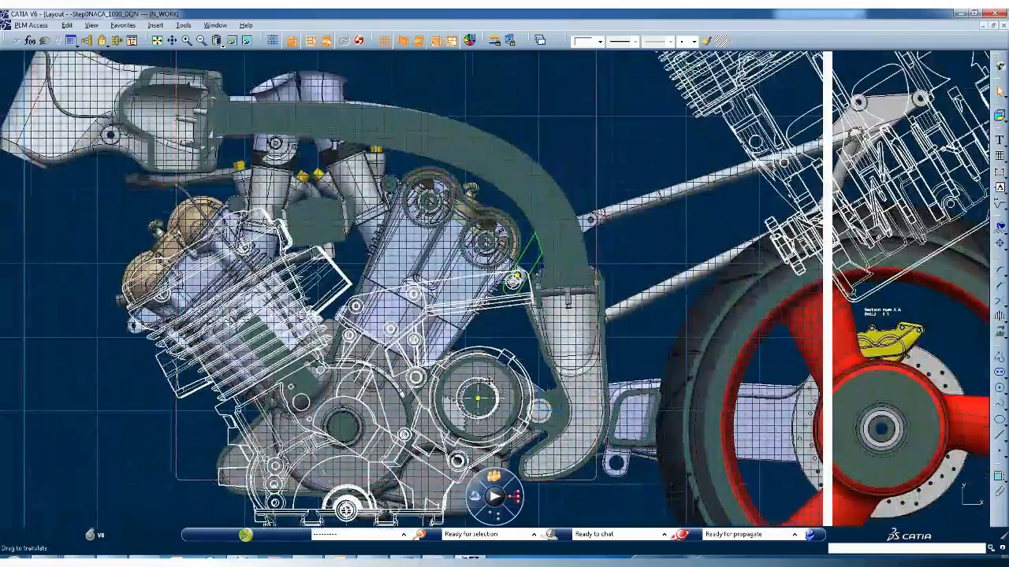
scroll(889, 339, "up", 8)
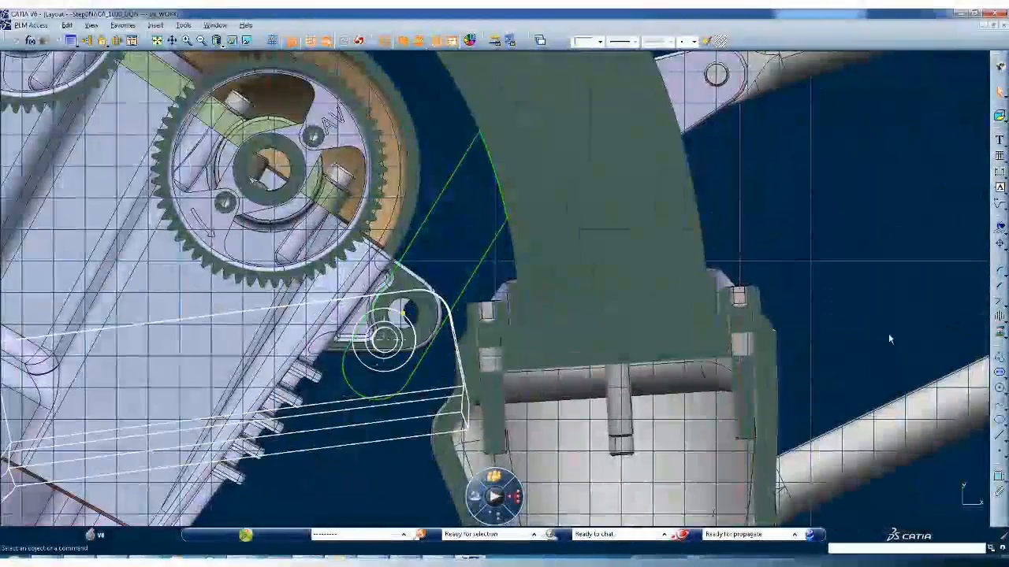
Sketch a green elongated hole spanning both engines' mounting-hole centers, and move the bracket profile's rounded lower end slightly outward
left_click(998, 372)
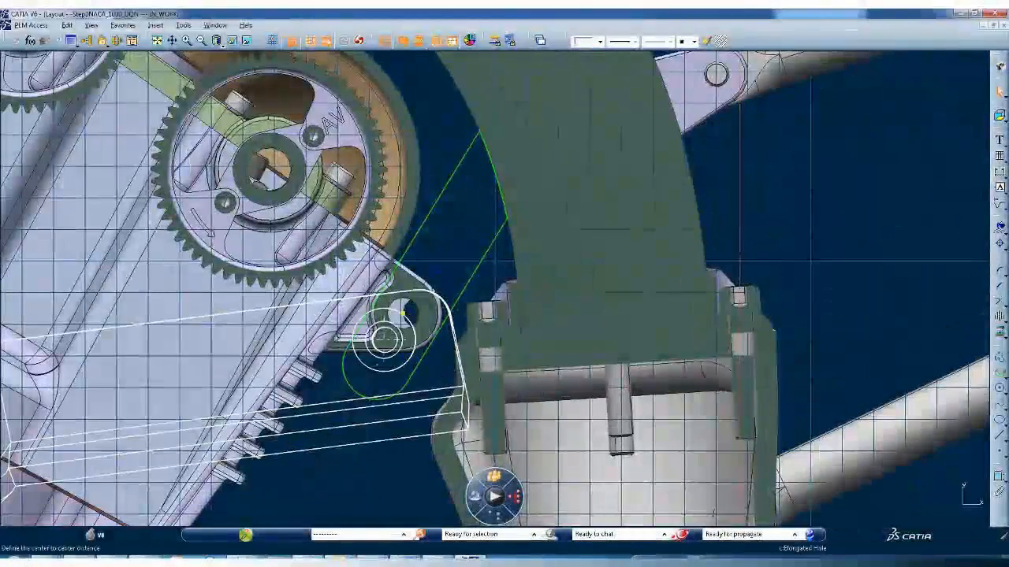
left_click(387, 340)
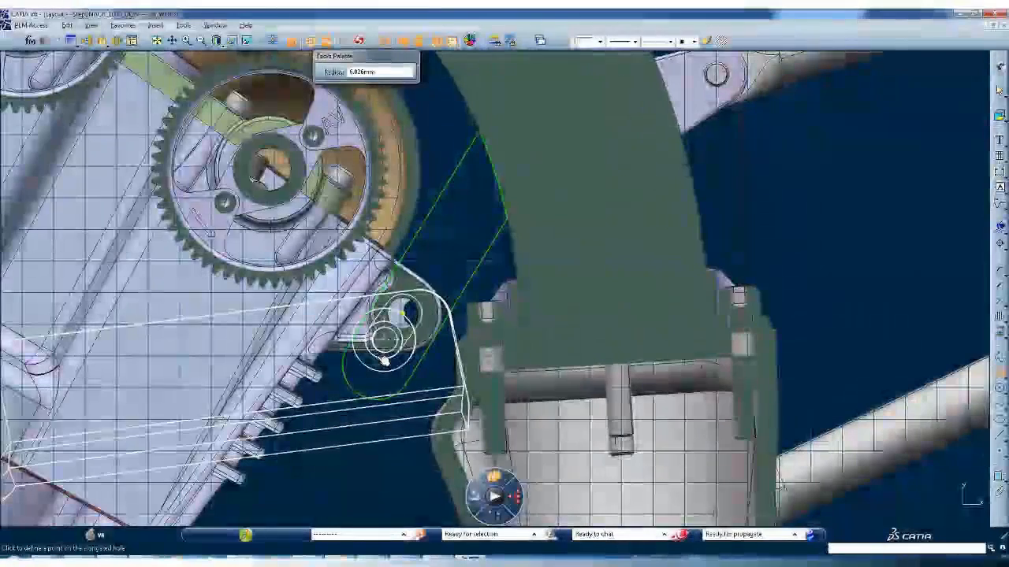
left_click(384, 359)
left_click(599, 42)
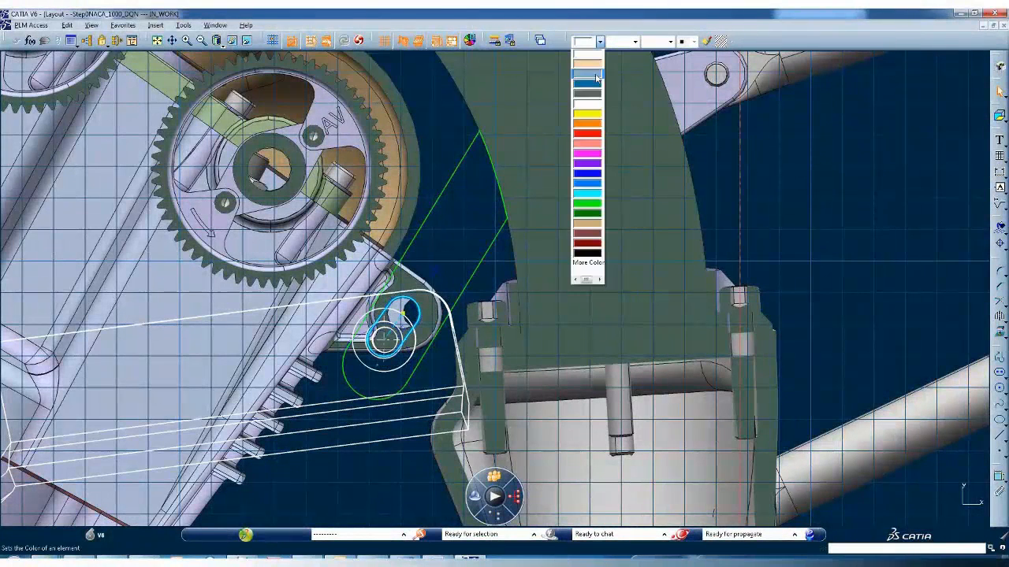
left_click(580, 200)
left_click(356, 392)
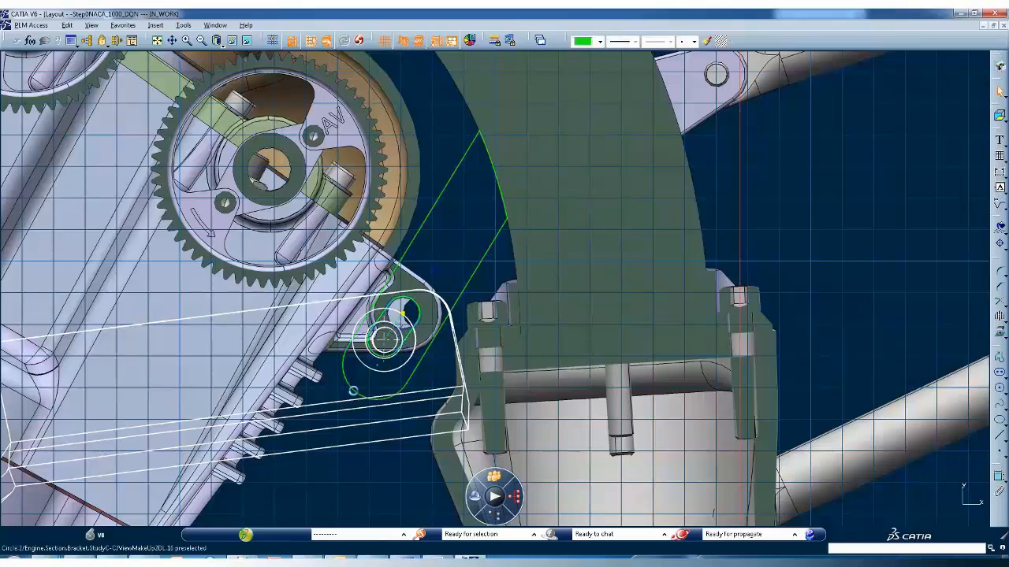
left_click_drag(353, 392, 349, 390)
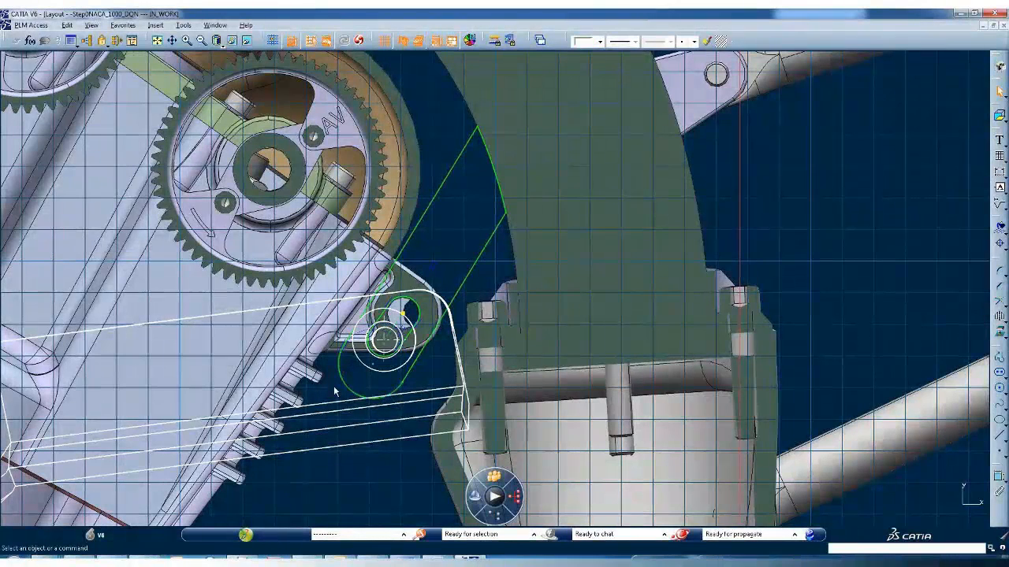
Tile the layout and 3D windows vertically and create a 3D axis from the mounting hole's center point
left_click(215, 26)
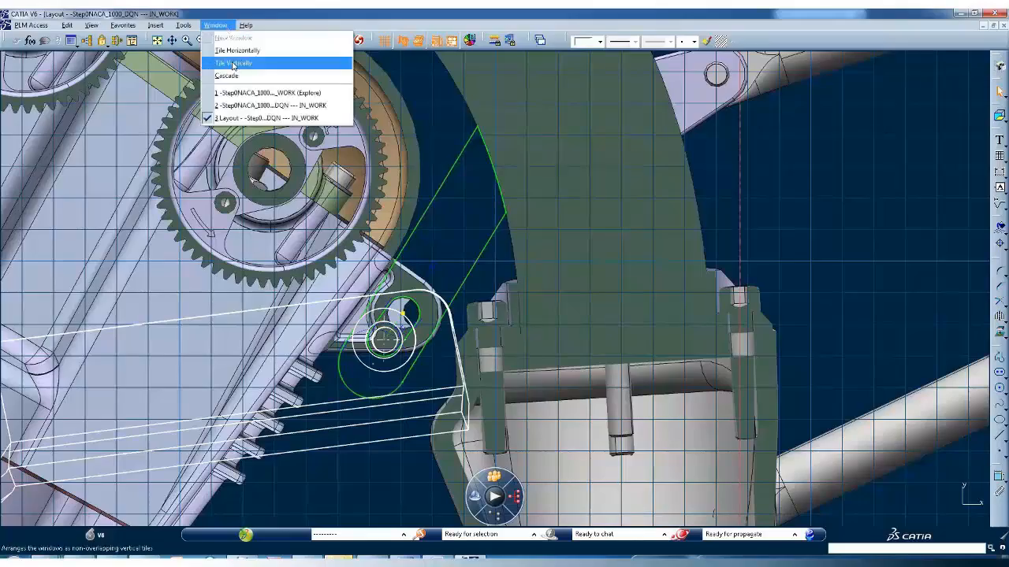
left_click(228, 63)
right_click(166, 314)
mouse_move(208, 453)
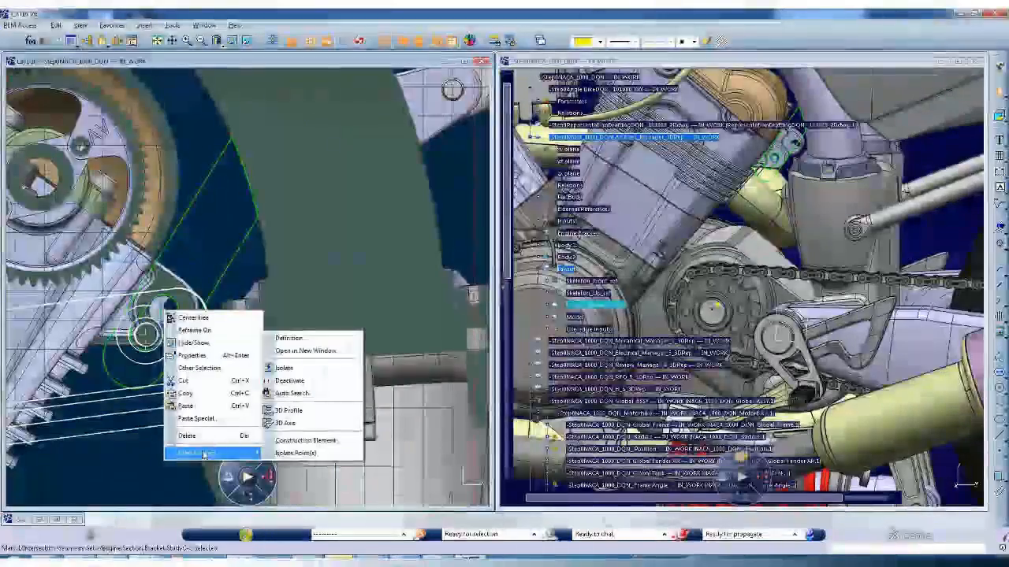
left_click(294, 427)
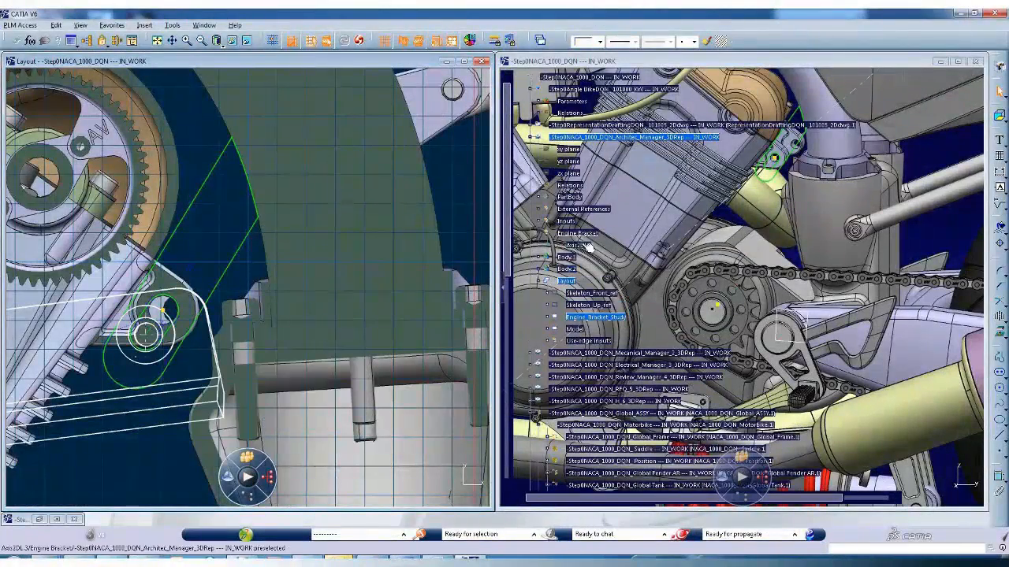
Create a 3D profile from the bracket's outer contour in Wire (Automatic Propagation) mode
right_click(247, 236)
mouse_move(331, 382)
left_click(365, 466)
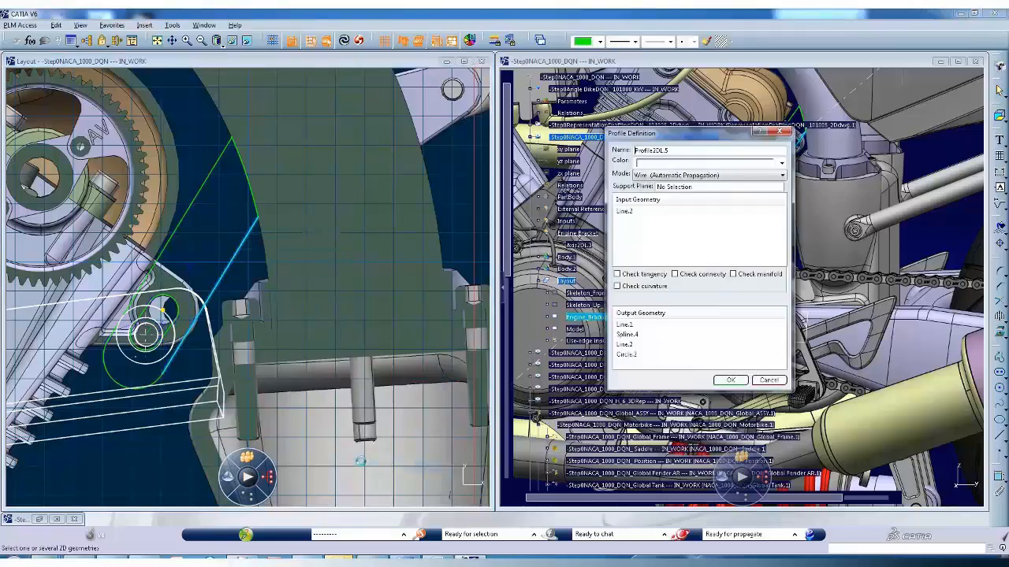
left_click(729, 379)
Create a 3D profile from the elongated hole's contour
right_click(175, 305)
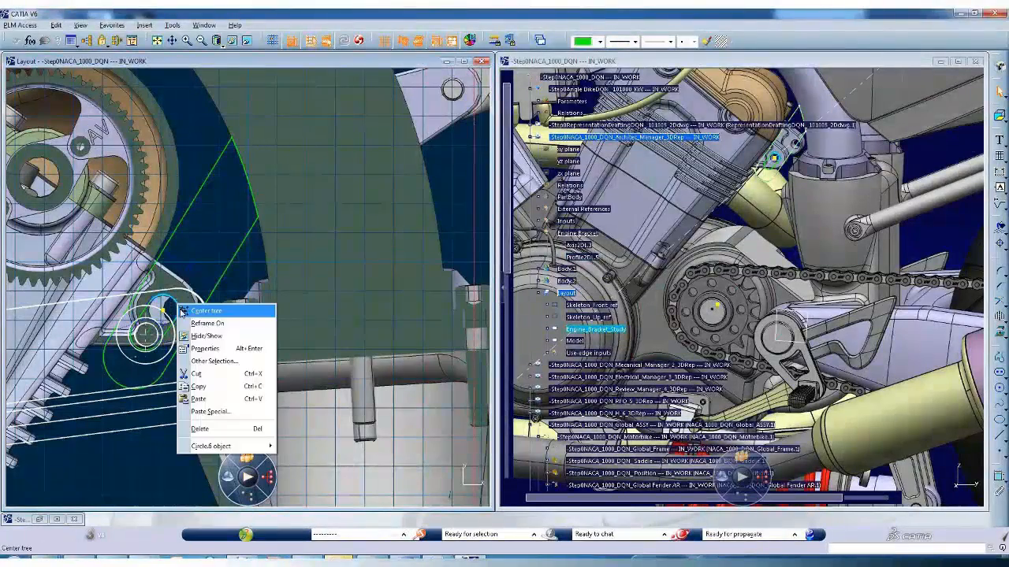
mouse_move(221, 448)
left_click(315, 532)
left_click(726, 379)
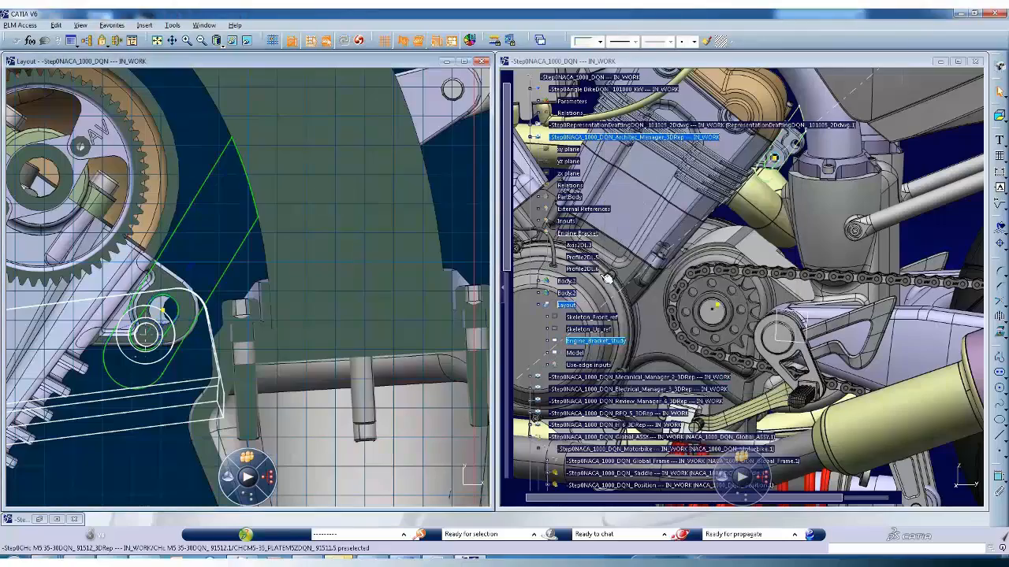
Maximize the 3D window and copy the 3D axis and both 3D profiles from the Engine Bracket set
left_click(957, 61)
left_click(84, 227)
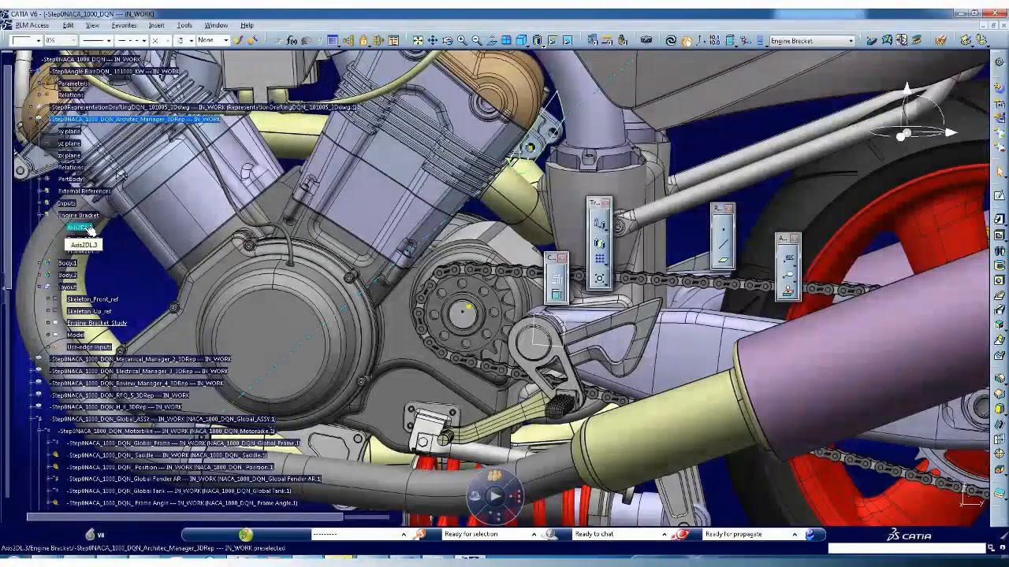
left_click(84, 249, "ctrl")
right_click(84, 250)
left_click(112, 352)
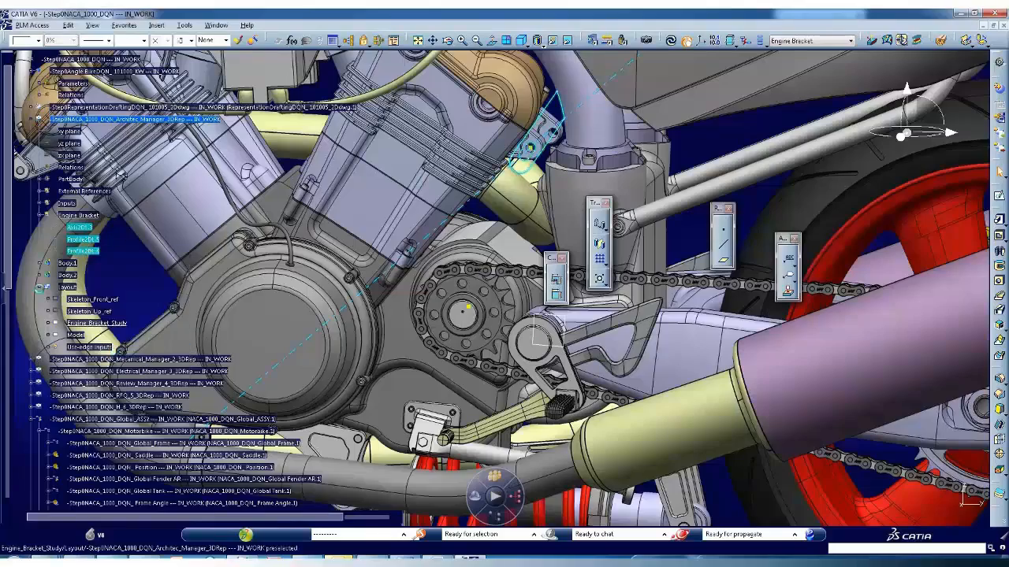
Activate the Engine_Bracket_2194716 3DRep and paste the copied geometry into Engine_Bracket_Inputs_And_Outputs using Paste Special
left_click_drag(10, 255, 6, 377)
double_click(111, 384)
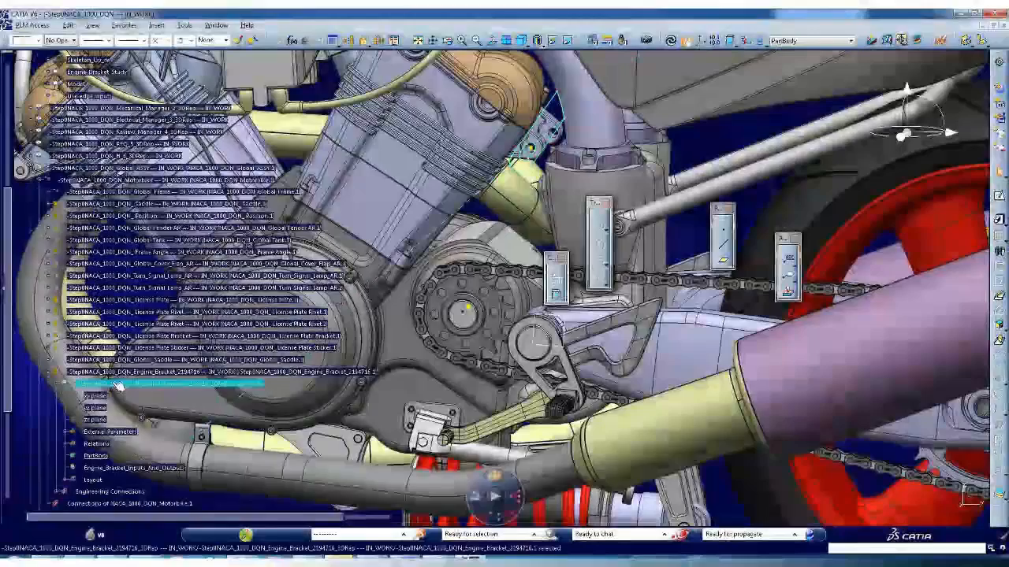
right_click(106, 469)
left_click(138, 372)
left_click(738, 431)
left_click(771, 476)
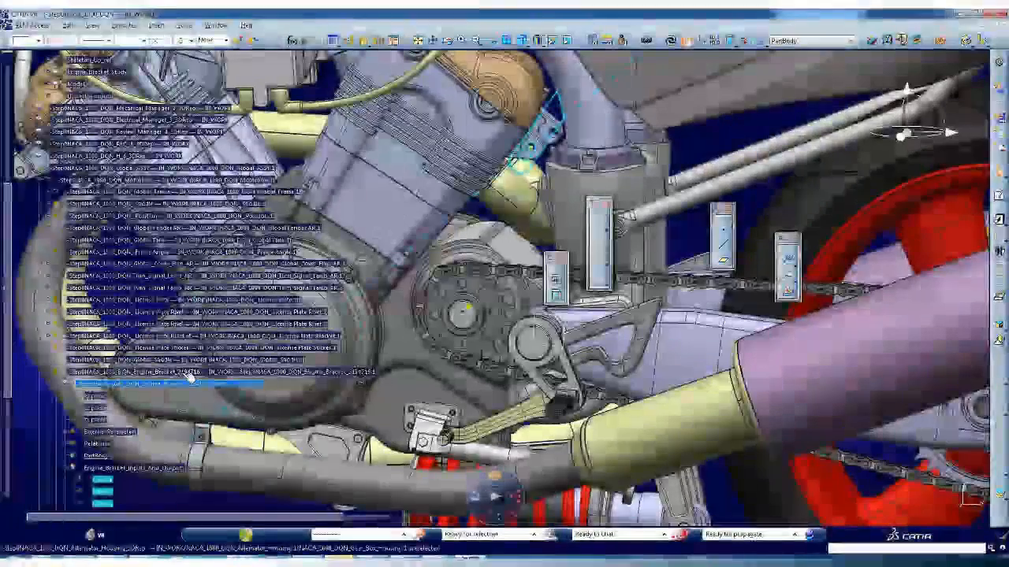
Open the Engine_Bracket_2194716 part in its own window
right_click(178, 371)
mouse_move(331, 513)
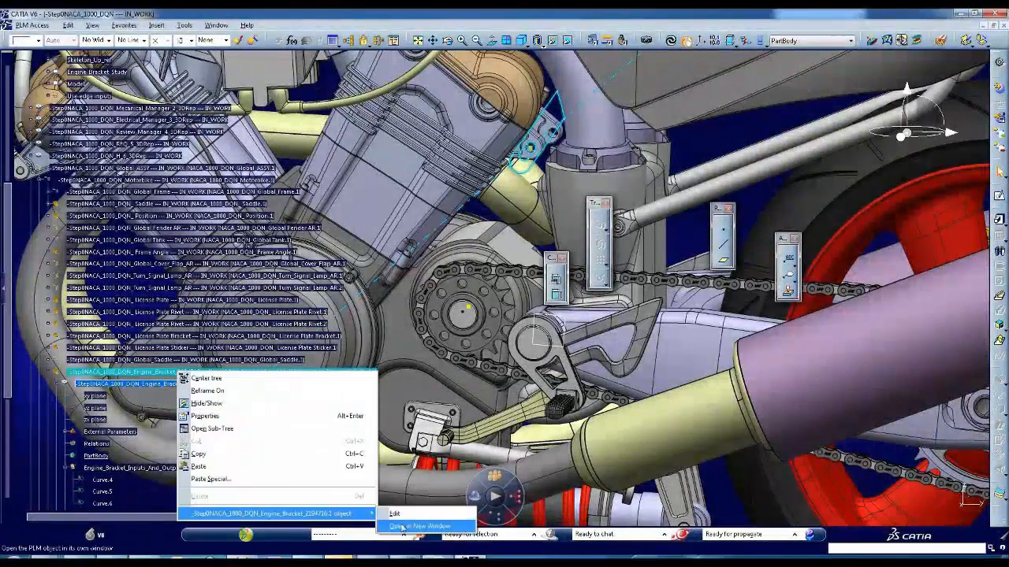
left_click(402, 526)
middle_click_drag(745, 308, 619, 295)
Extrude the bracket's outer profile as a Pad with a length of 20 mm
left_click(998, 226)
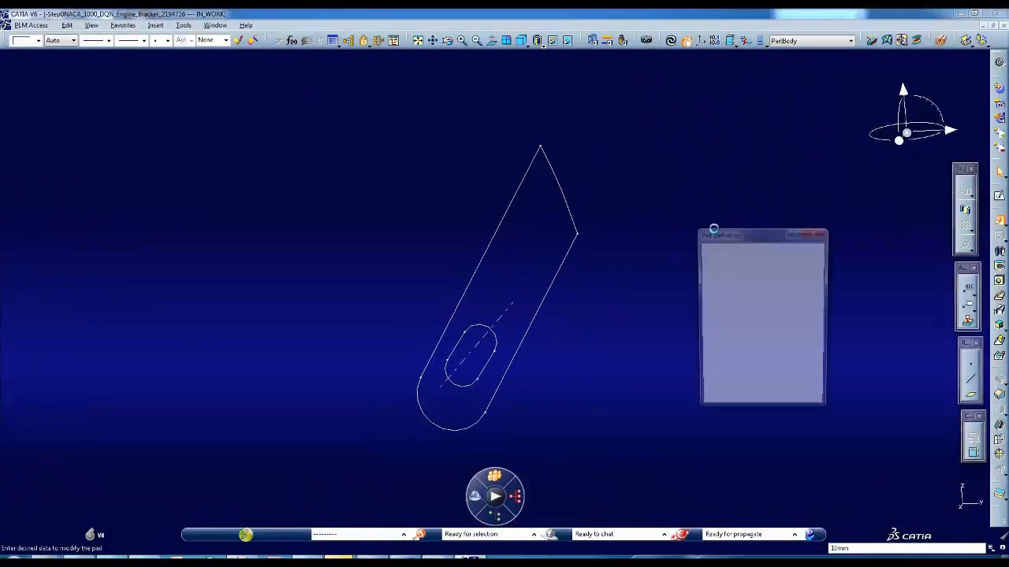
left_click(575, 217)
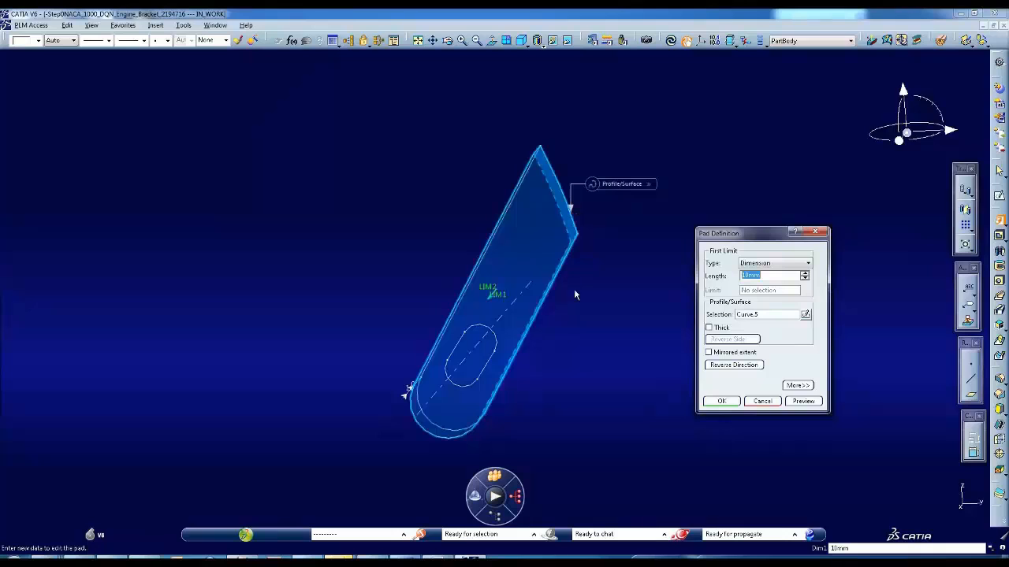
type("2")
middle_click_drag(587, 337, 542, 334)
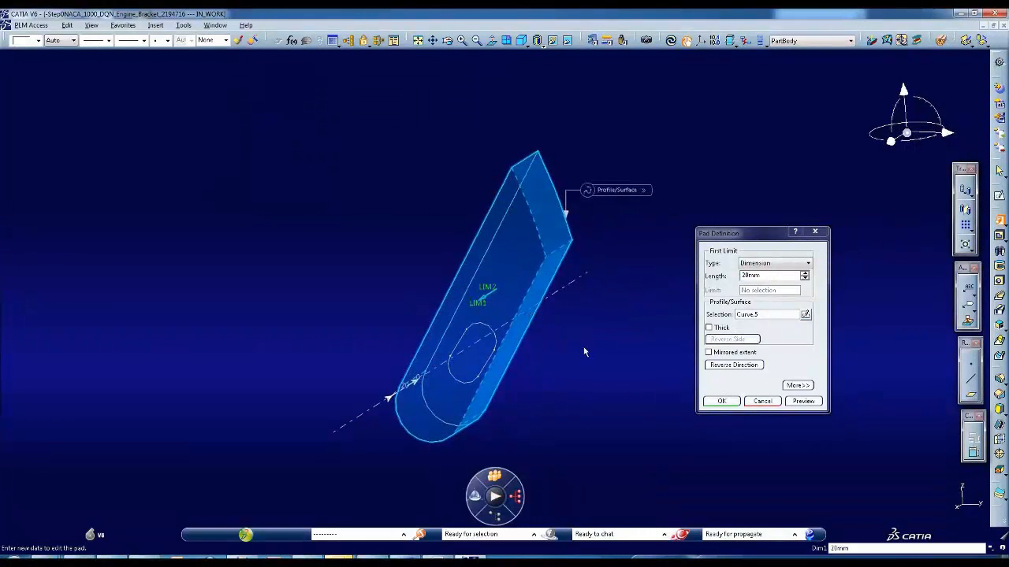
left_click(721, 402)
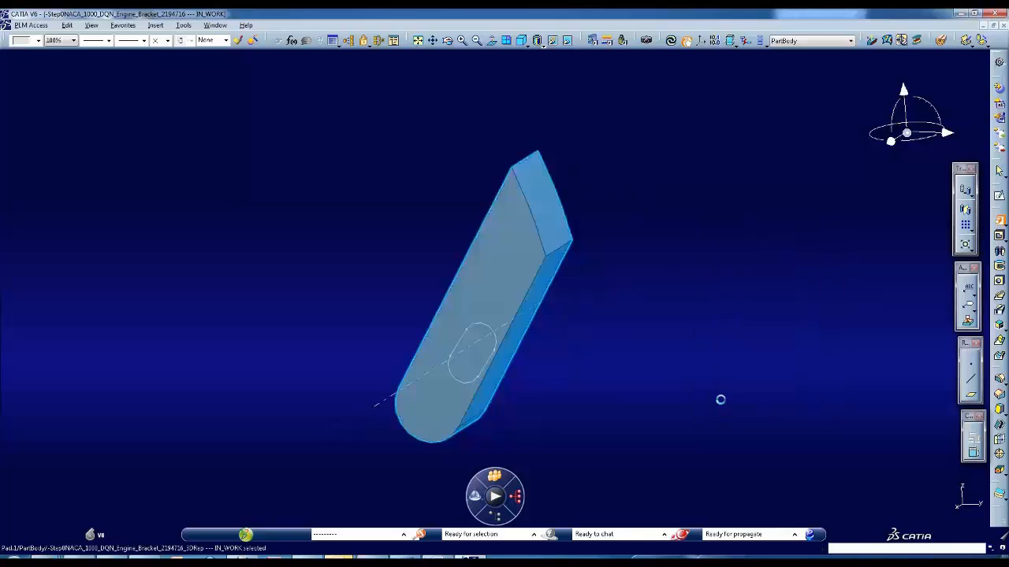
Cut the elongated hole through the bracket with an Up to next Pocket
left_click(1000, 235)
left_click(481, 324)
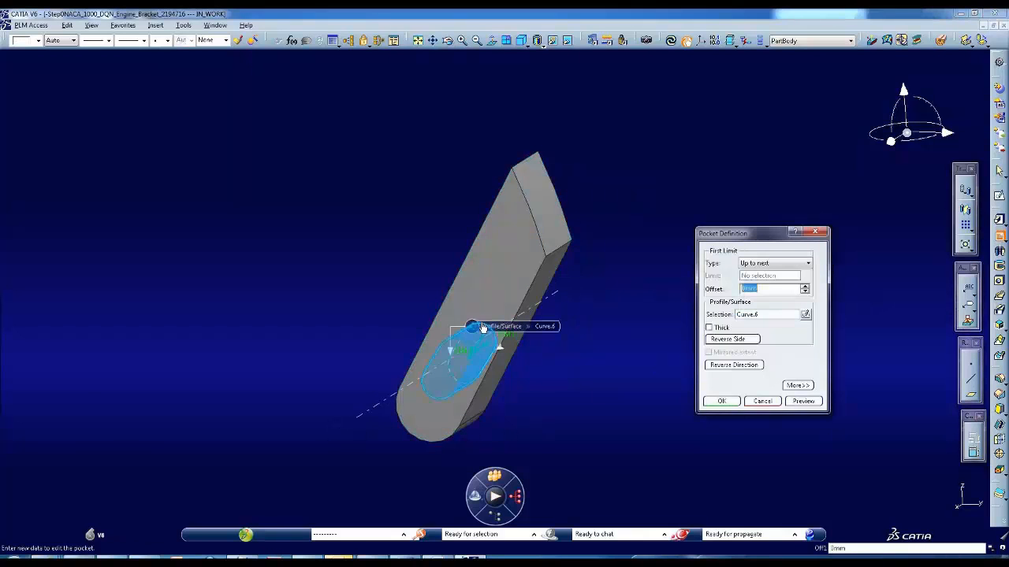
left_click(722, 402)
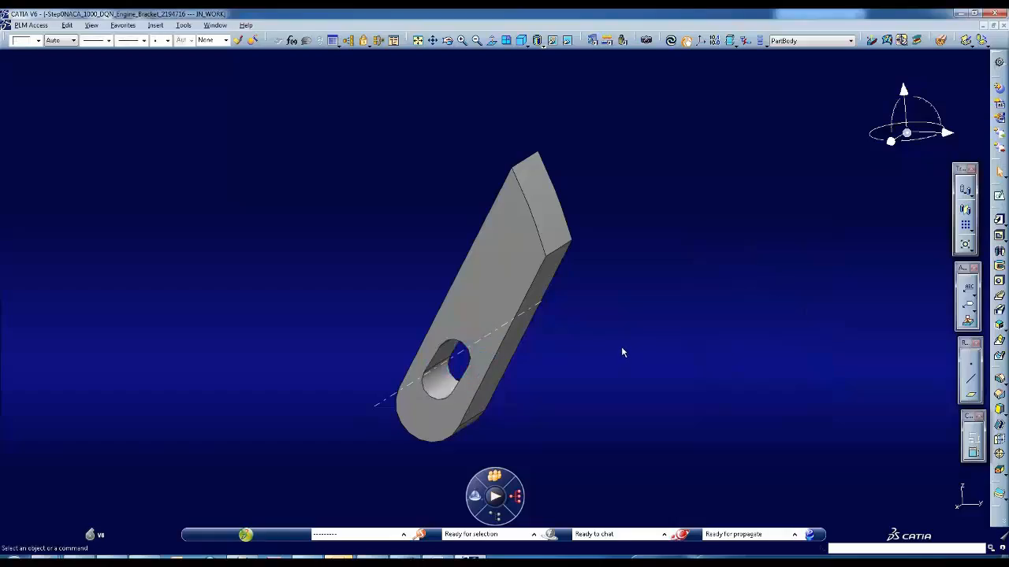
Close the bracket part's window to return to the motorcycle assembly, and hide the specification tree
left_click(1004, 28)
middle_click_drag(539, 229, 611, 243)
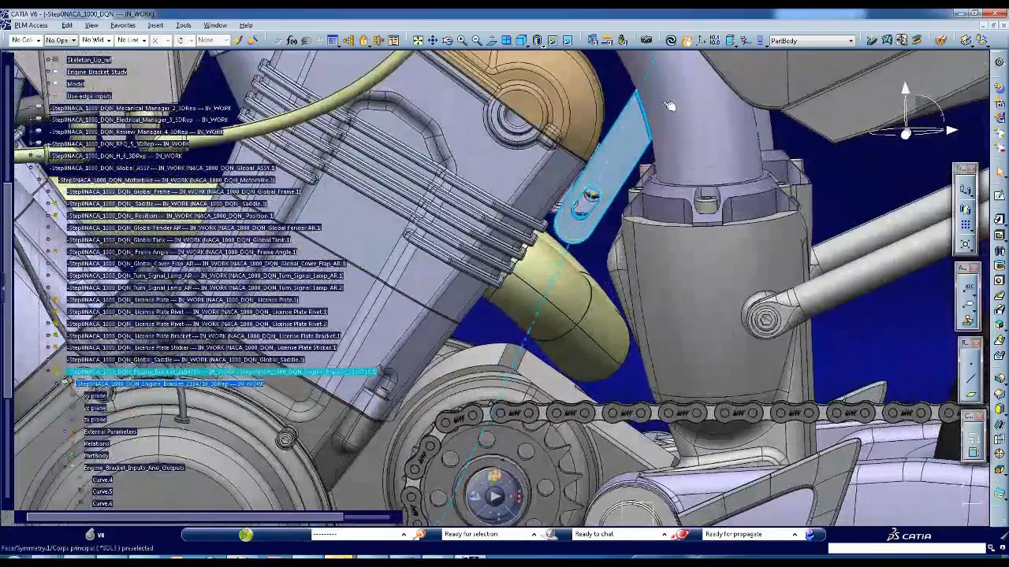
left_click(611, 243)
key("F3")
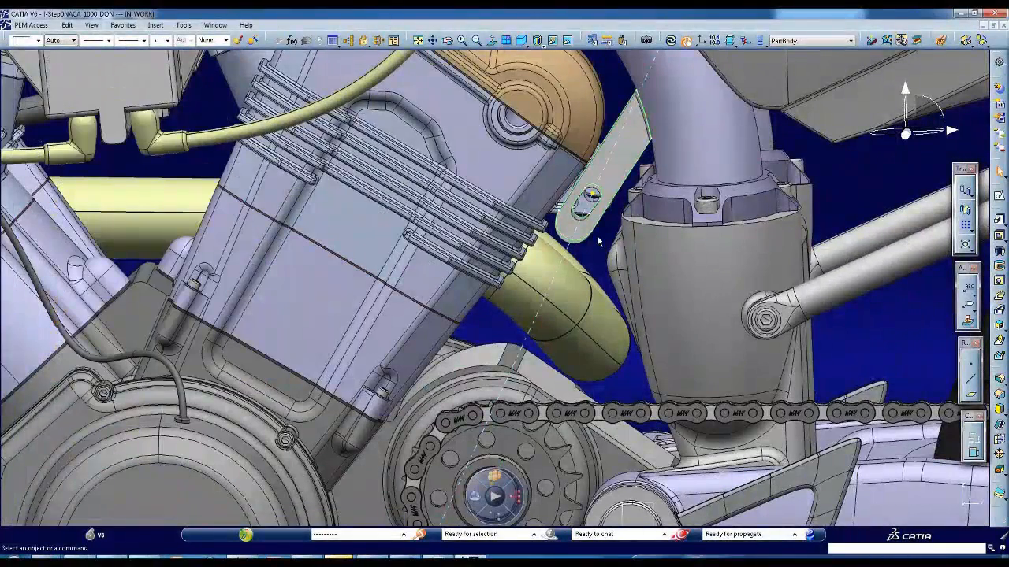
Edit the sketch of the engine's mounting-hole pocket, moving its circle away from its original position, and confirm the pocket
middle_click_drag(599, 242, 443, 329)
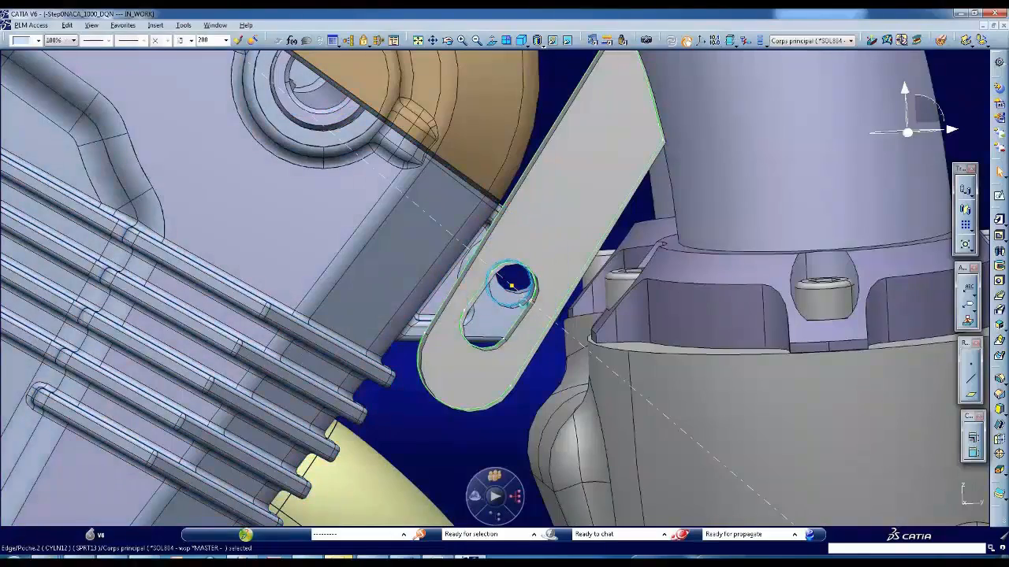
double_click(512, 286)
left_click(804, 315)
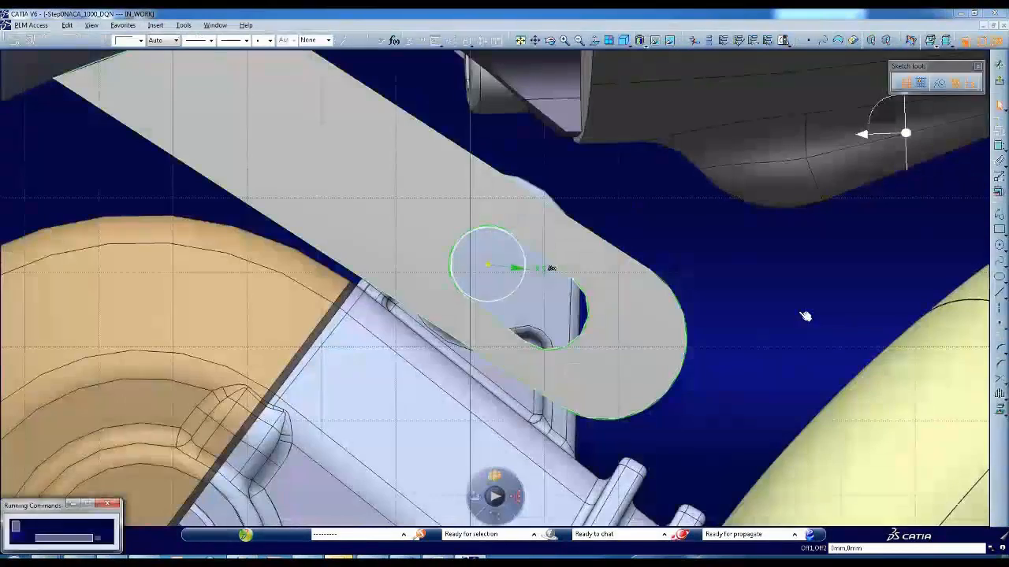
left_click(516, 288)
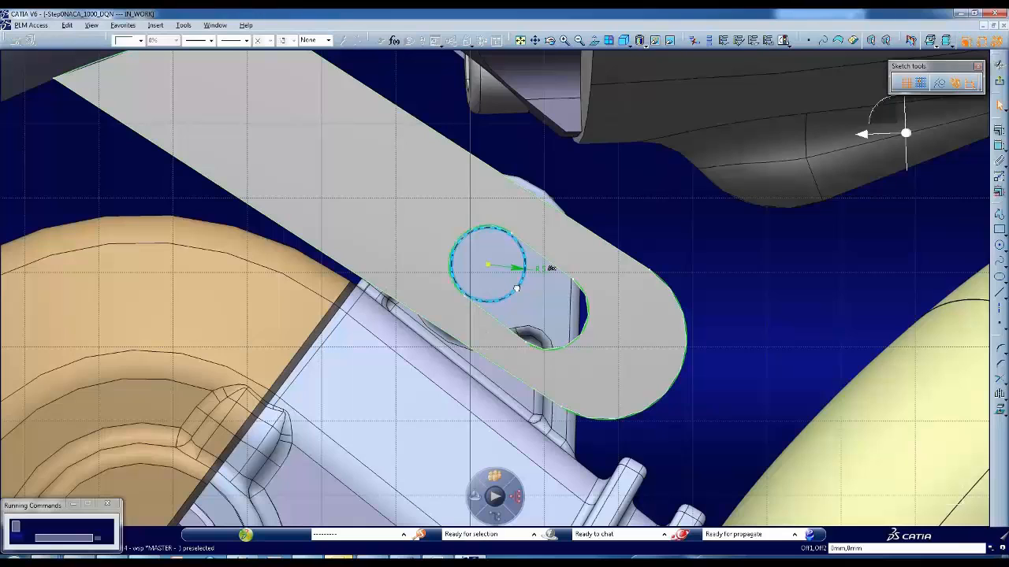
left_click_drag(516, 289, 494, 282)
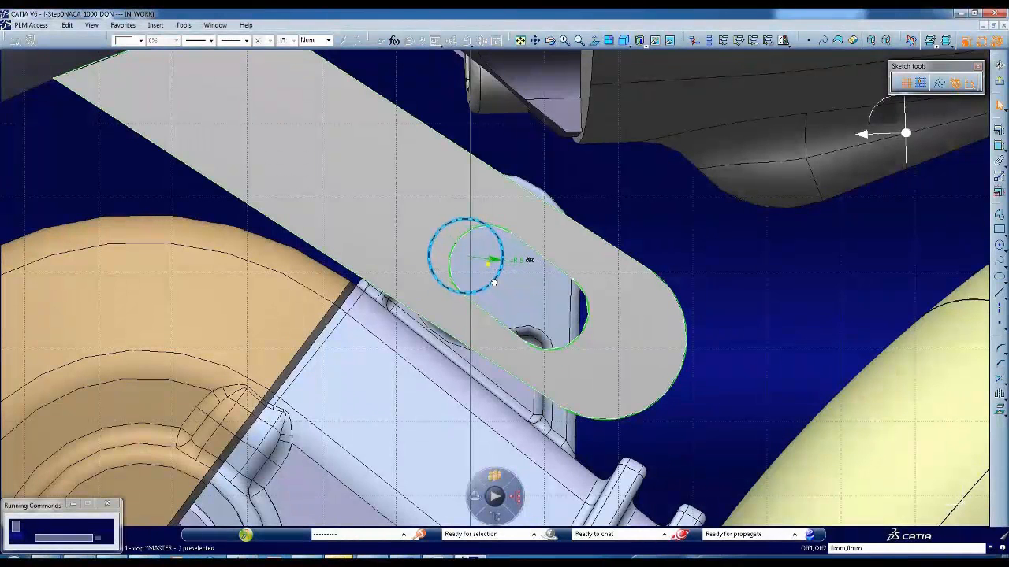
left_click(999, 83)
left_click(824, 401)
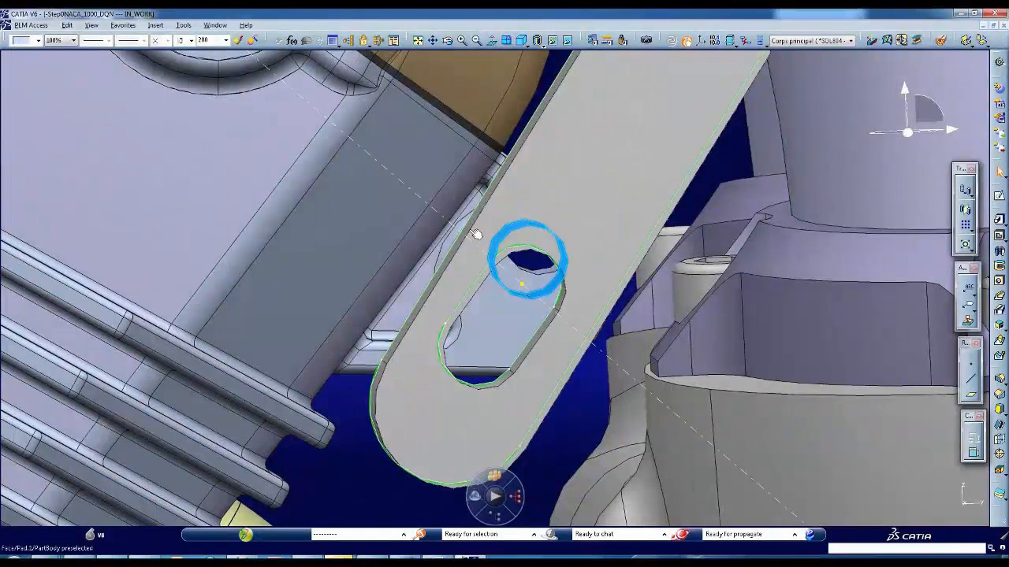
Activate the root product Step0NACA_1000_DQN and update all so the bracket follows the moved mounting hole
key("F3")
left_click_drag(7, 158, 8, 87)
double_click(80, 58)
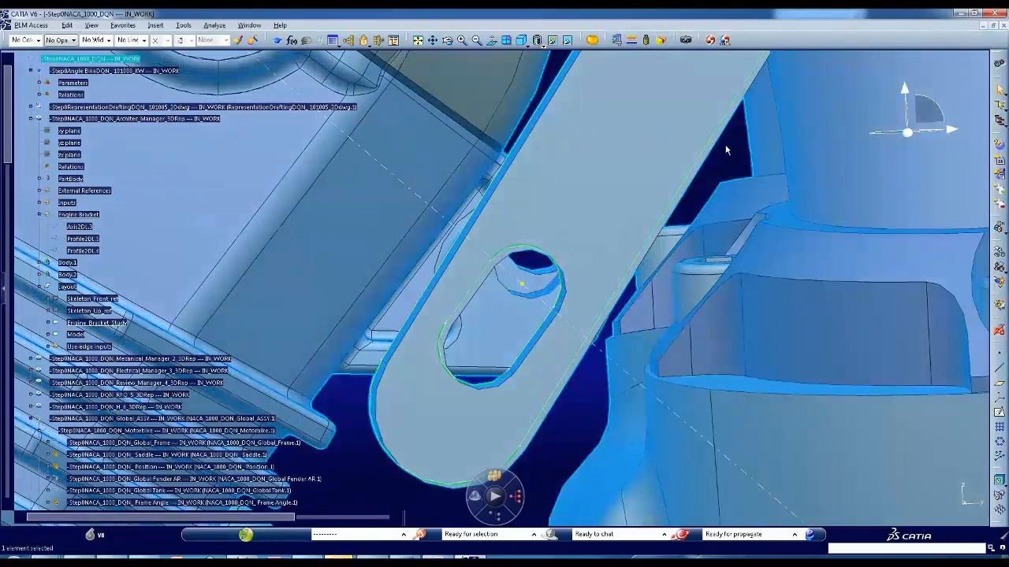
left_click(726, 148)
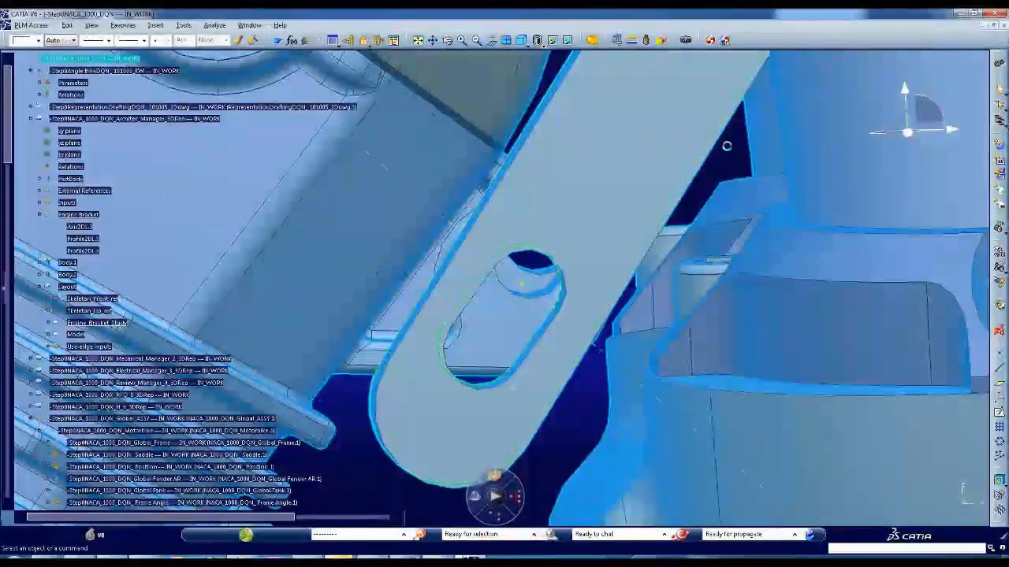
key("F3")
left_click(711, 39)
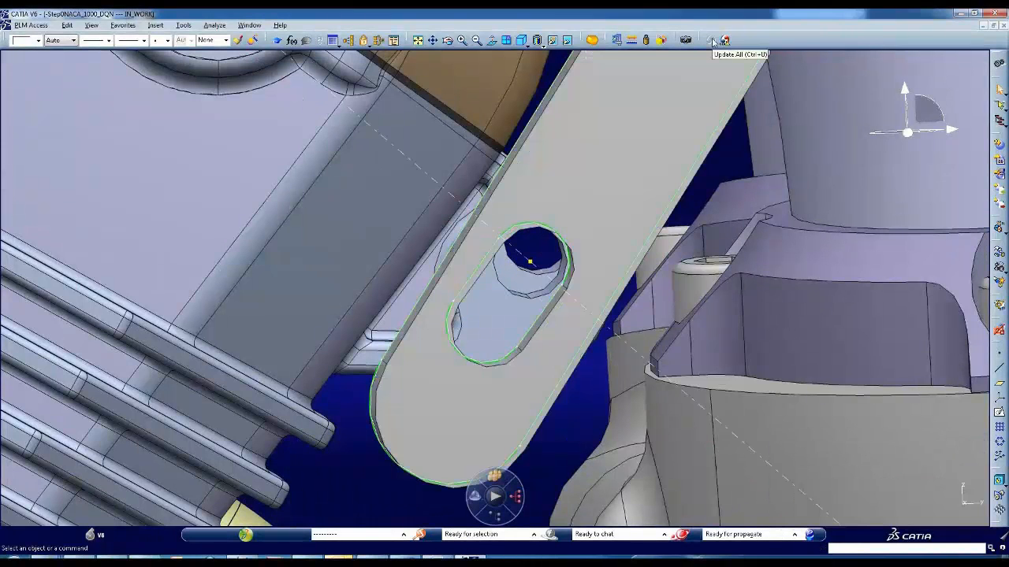
middle_click_drag(517, 314, 523, 293)
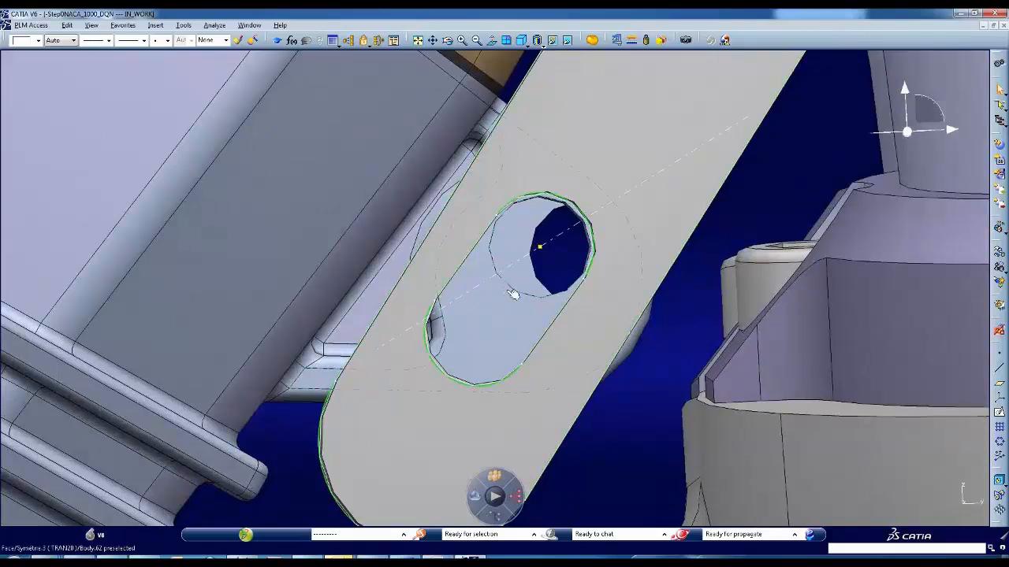